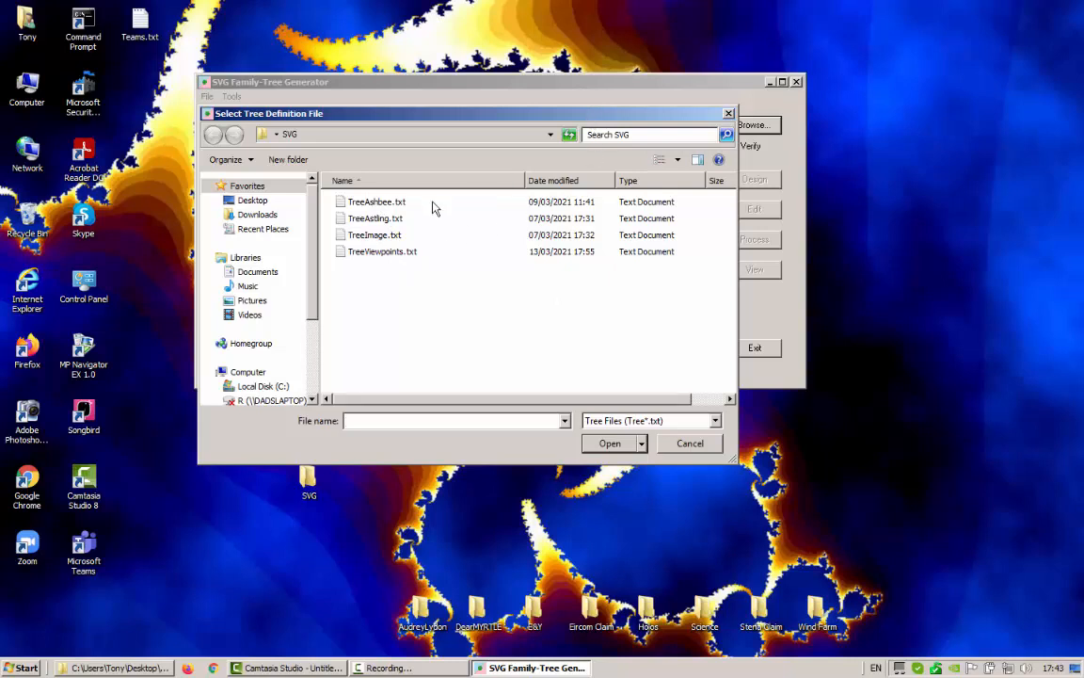
# Open the tree definition file TreeAstling.txt and display it in the Tree Designer
pyautogui.click(373, 220)
pyautogui.doubleClick(373, 220)
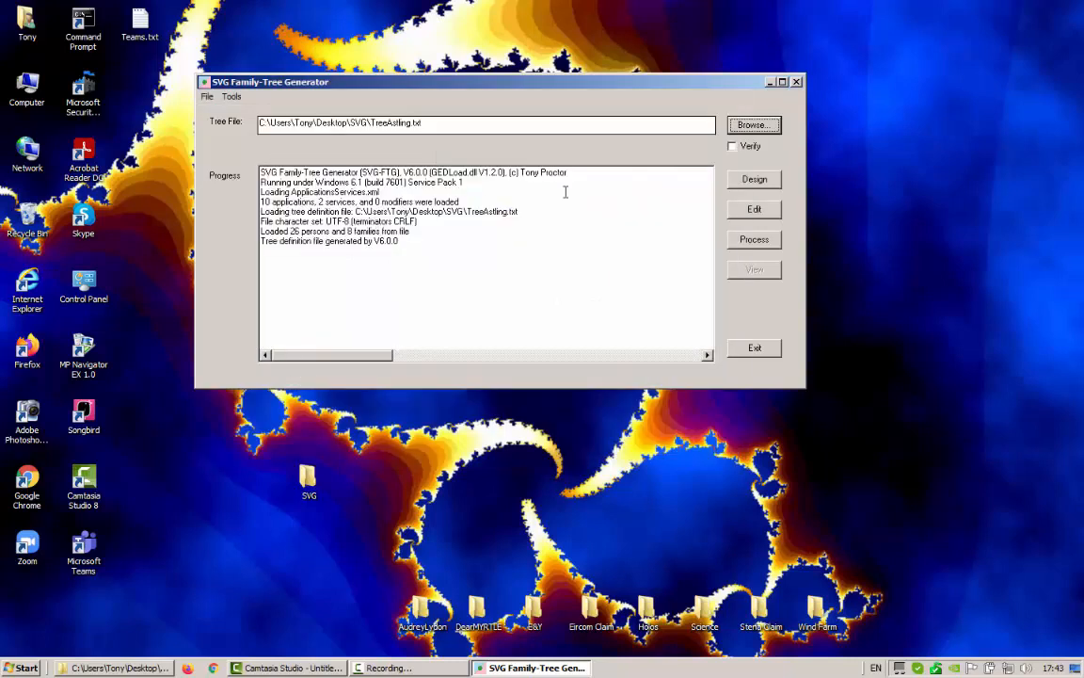
pyautogui.click(755, 179)
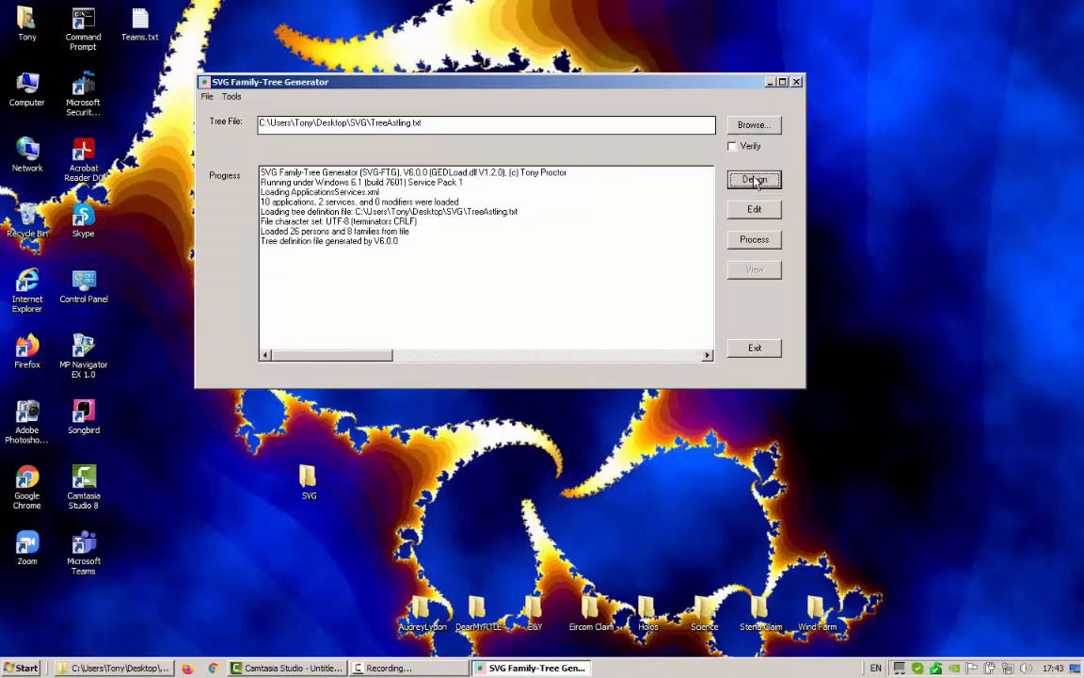
# Move the woman in cell (7,1) to (8,1), her husband to (7,1) and the man in (7,3) to (8,3), and close the designer
pyautogui.moveTo(585, 100); pyautogui.dragTo(654, 102)
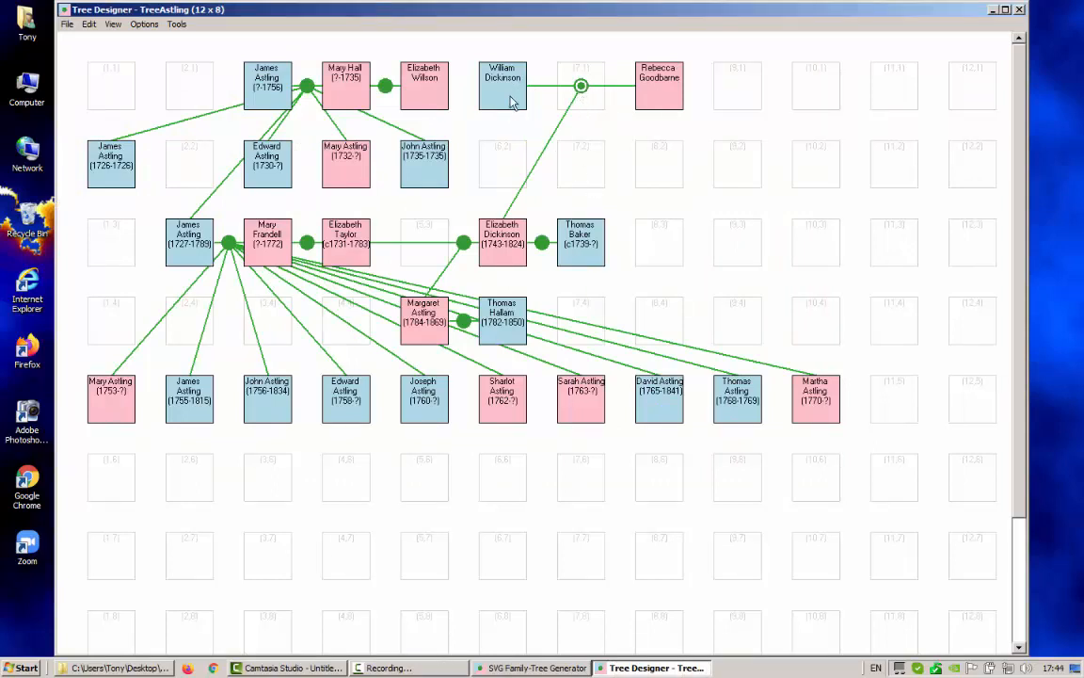
pyautogui.moveTo(513, 102); pyautogui.dragTo(584, 103)
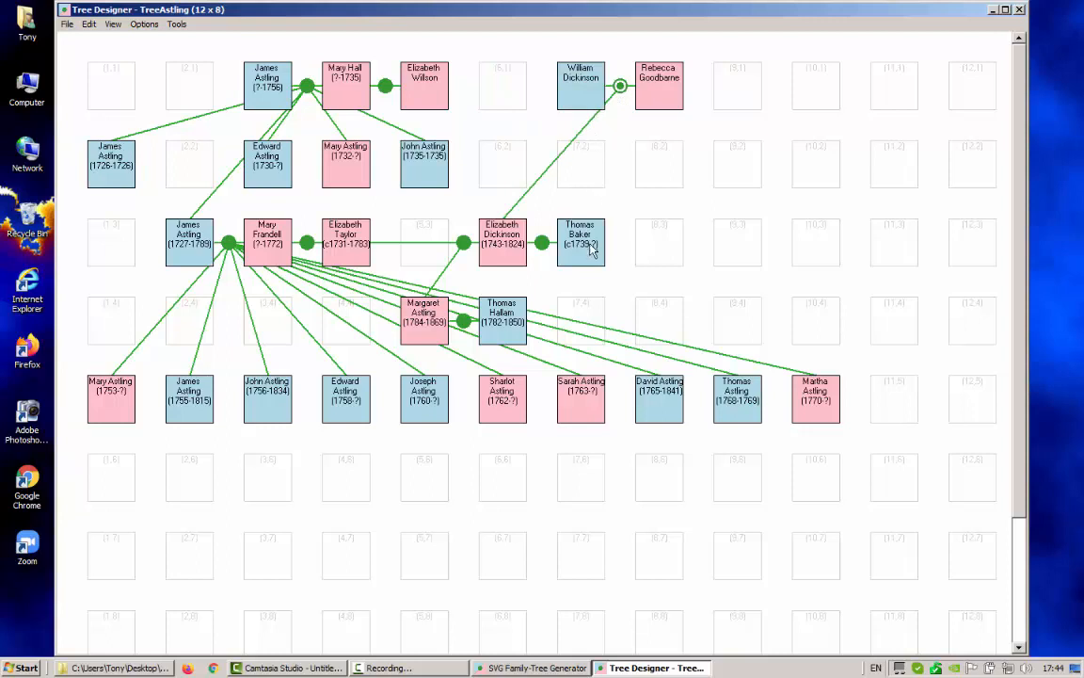
pyautogui.moveTo(590, 246); pyautogui.dragTo(680, 251)
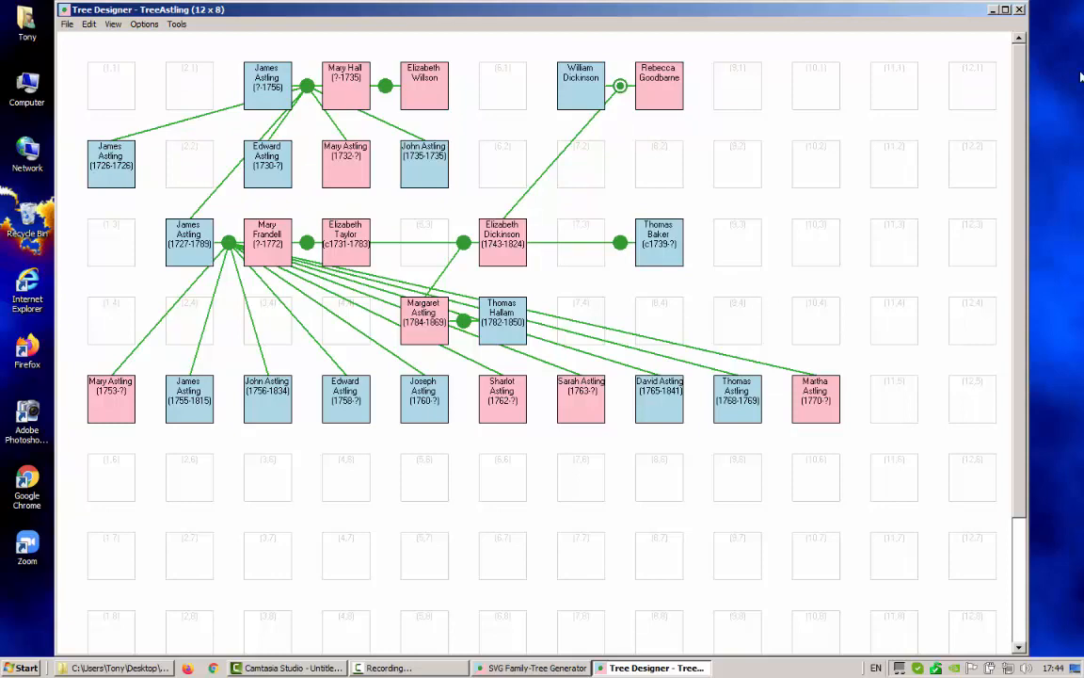
pyautogui.click(1019, 11)
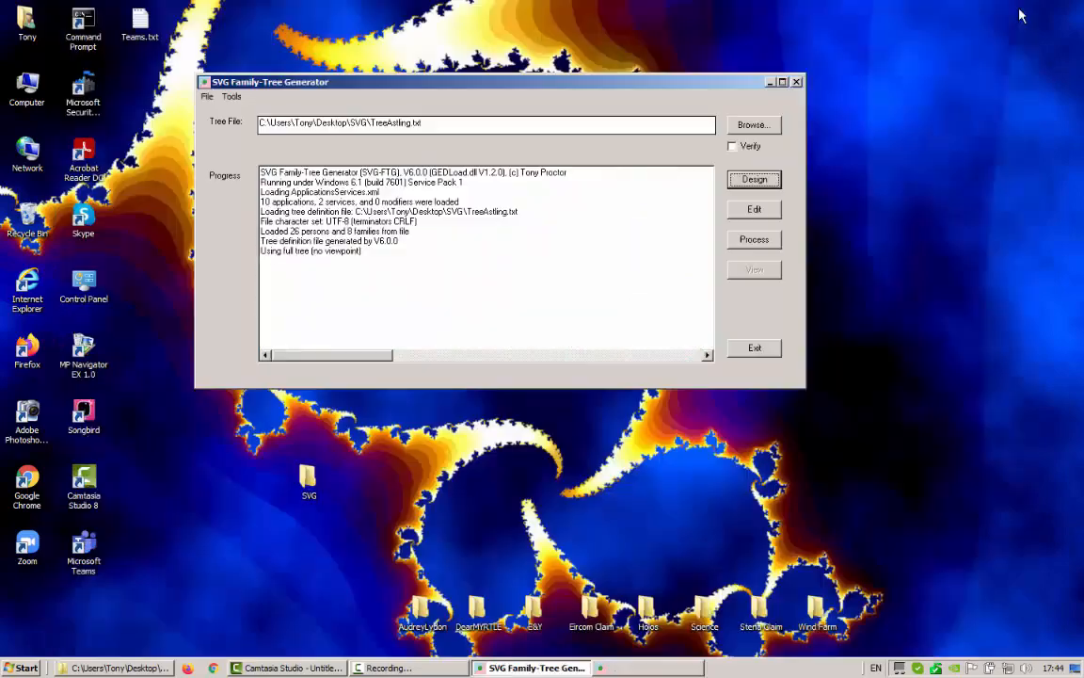
# Start a new tree definition file named Treetest.txt in the SVG folder, discarding unsaved changes in the current tree
pyautogui.click(207, 98)
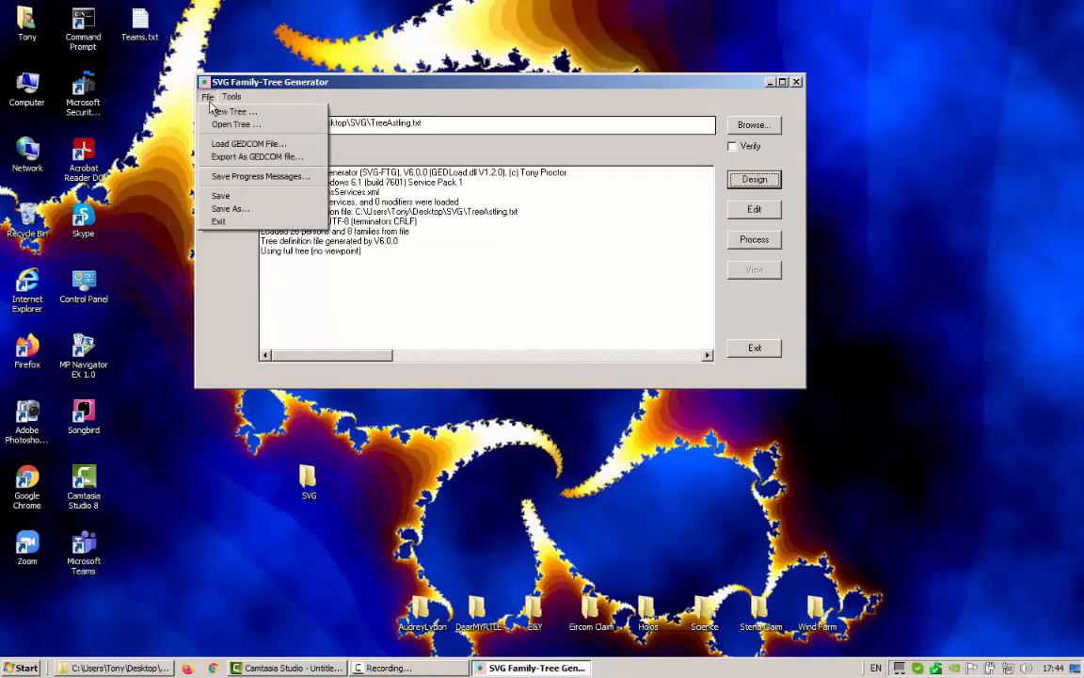
pyautogui.click(230, 111)
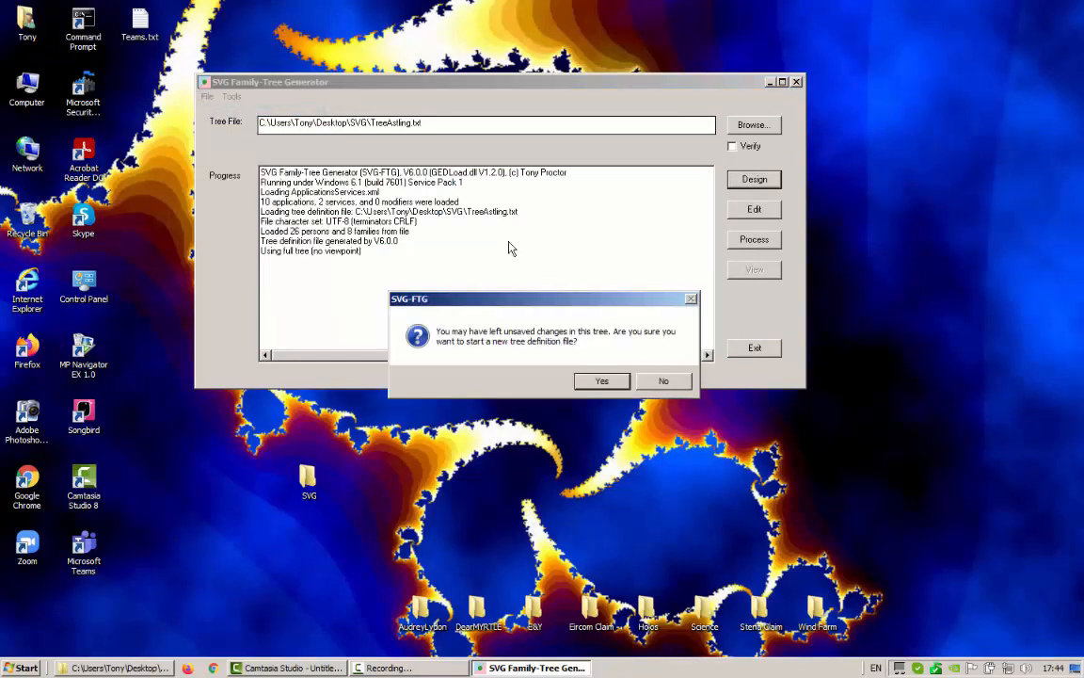
pyautogui.click(600, 385)
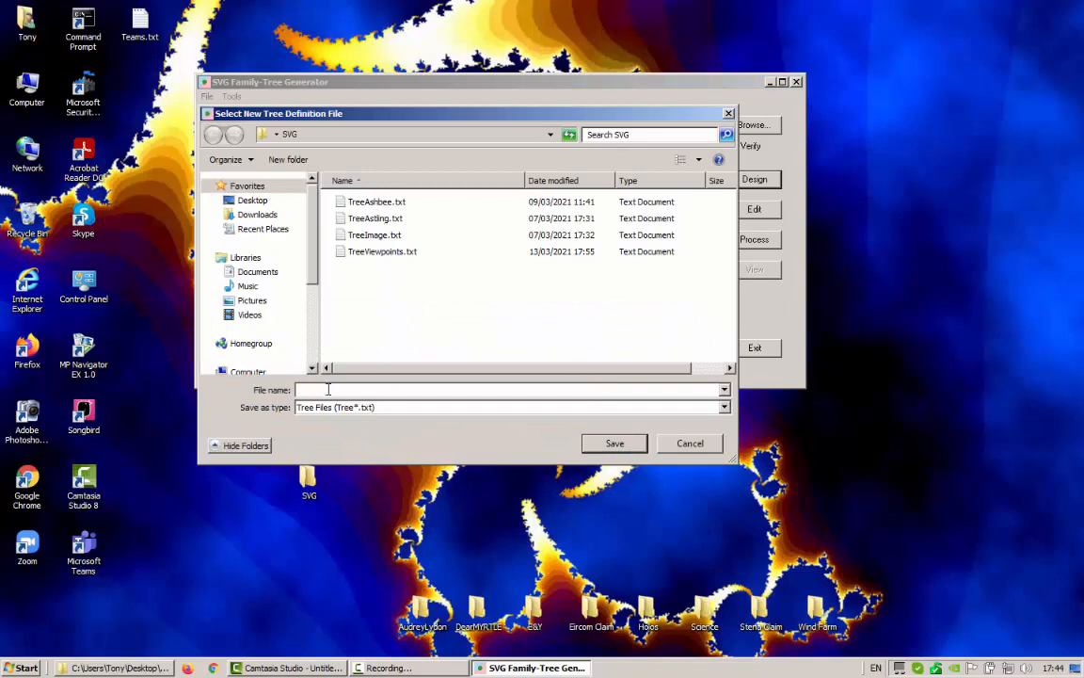
pyautogui.write('Tree')
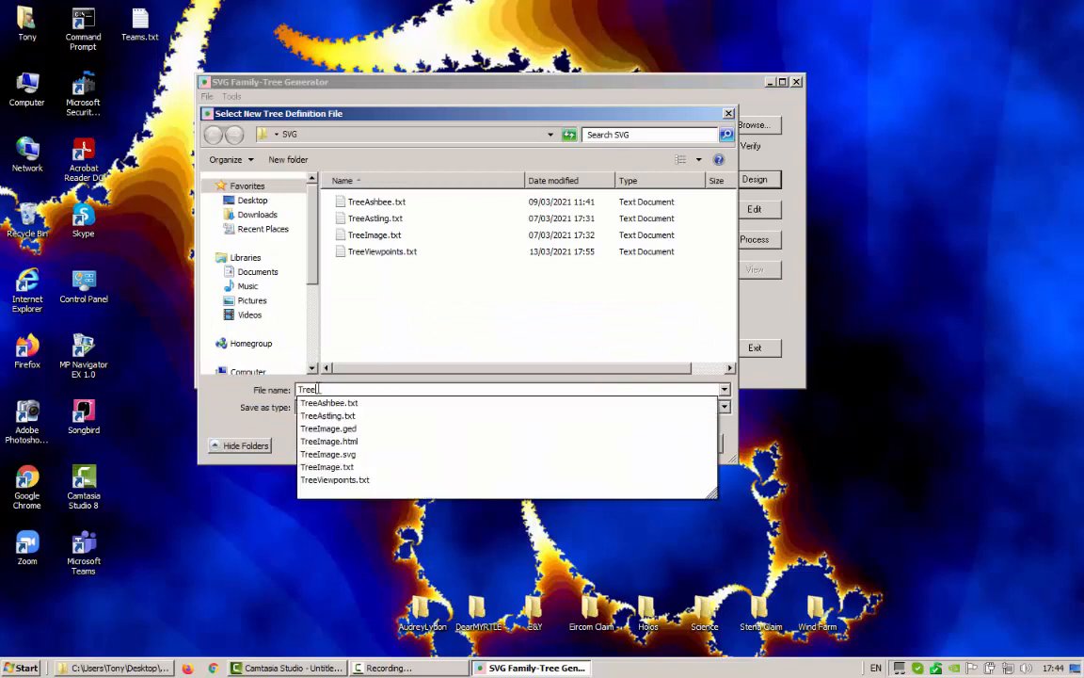
pyautogui.write('Test')
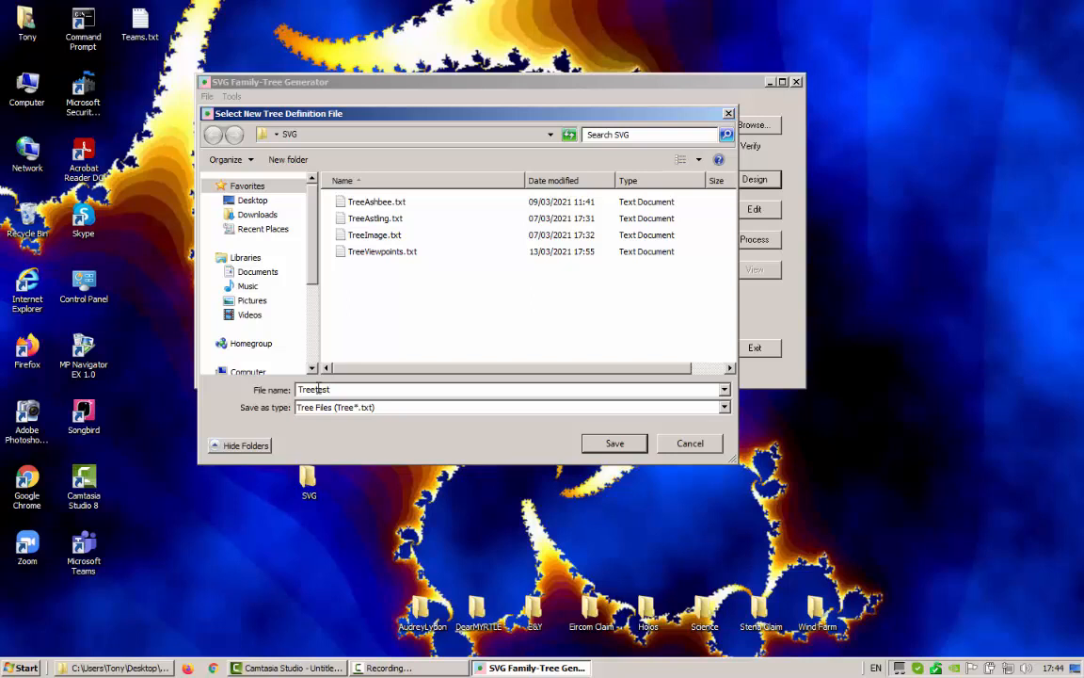
pyautogui.write('.txt')
pyautogui.click(621, 444)
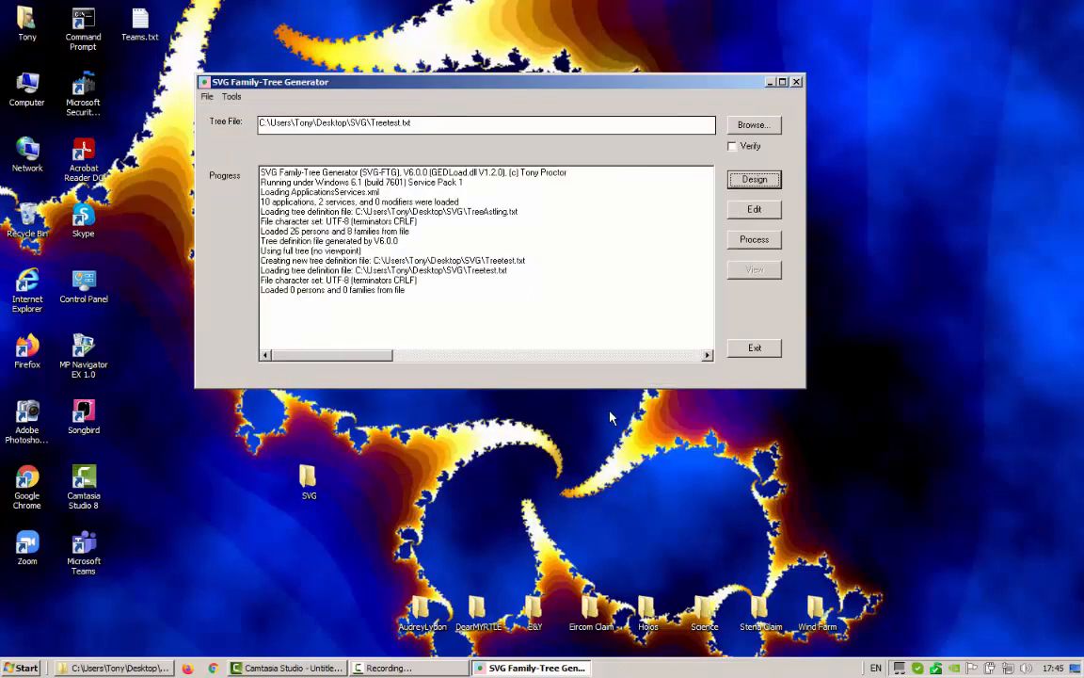
# Open the new tree in the designer and create a male person in cell (3,1) with his full name as the caption
pyautogui.click(756, 181)
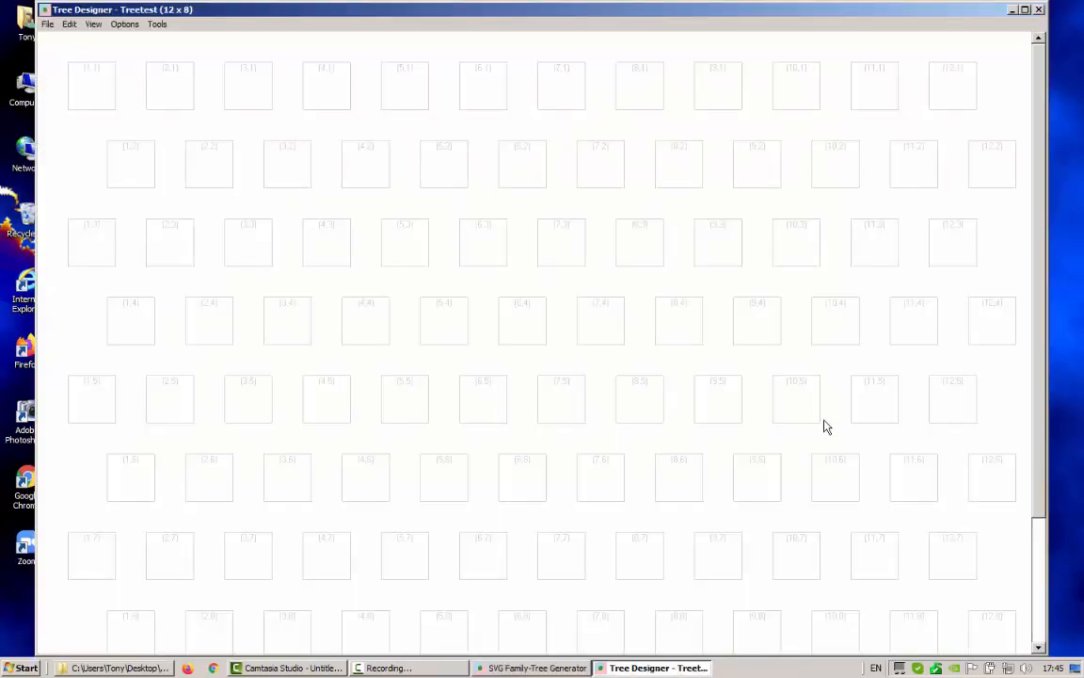
pyautogui.rightClick(240, 100)
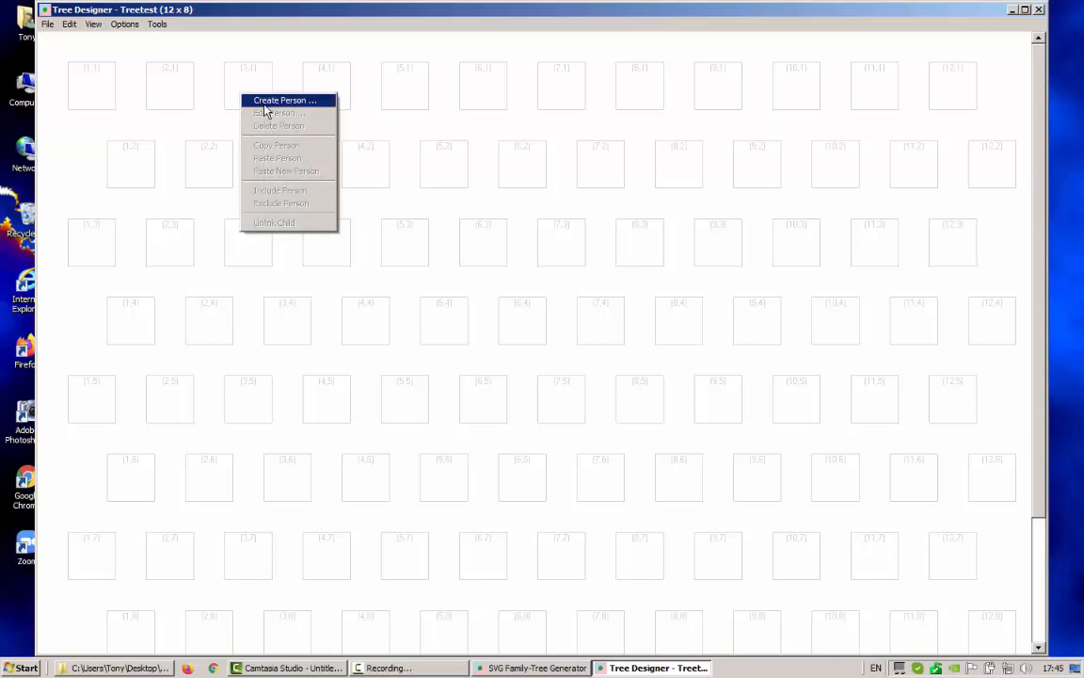
pyautogui.click(264, 106)
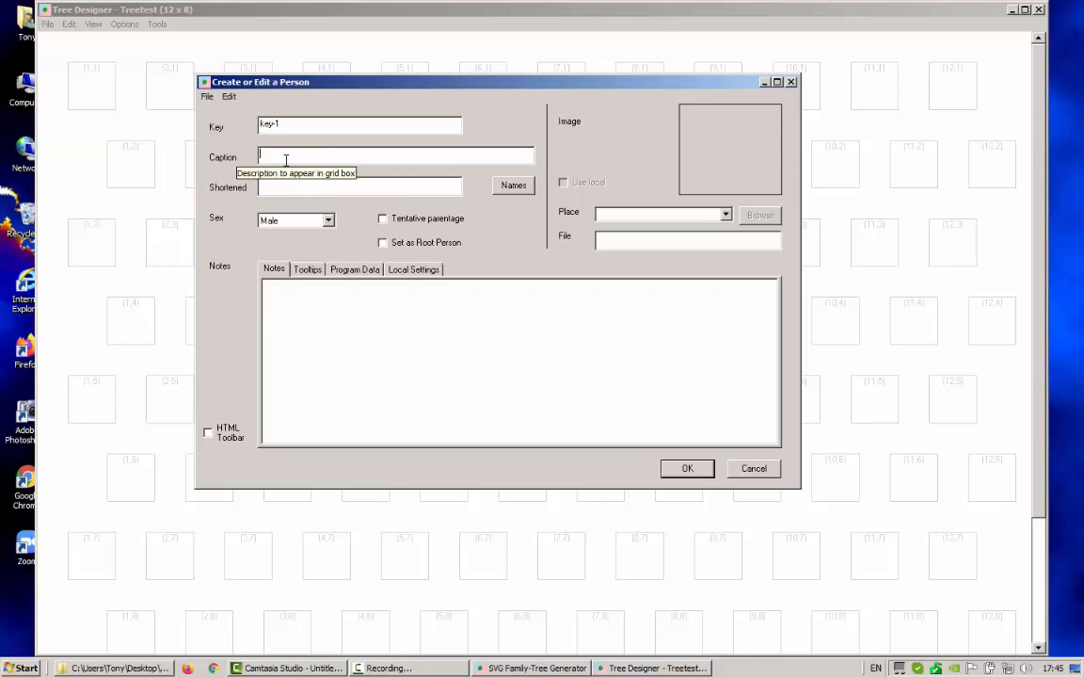
pyautogui.write('Joe')
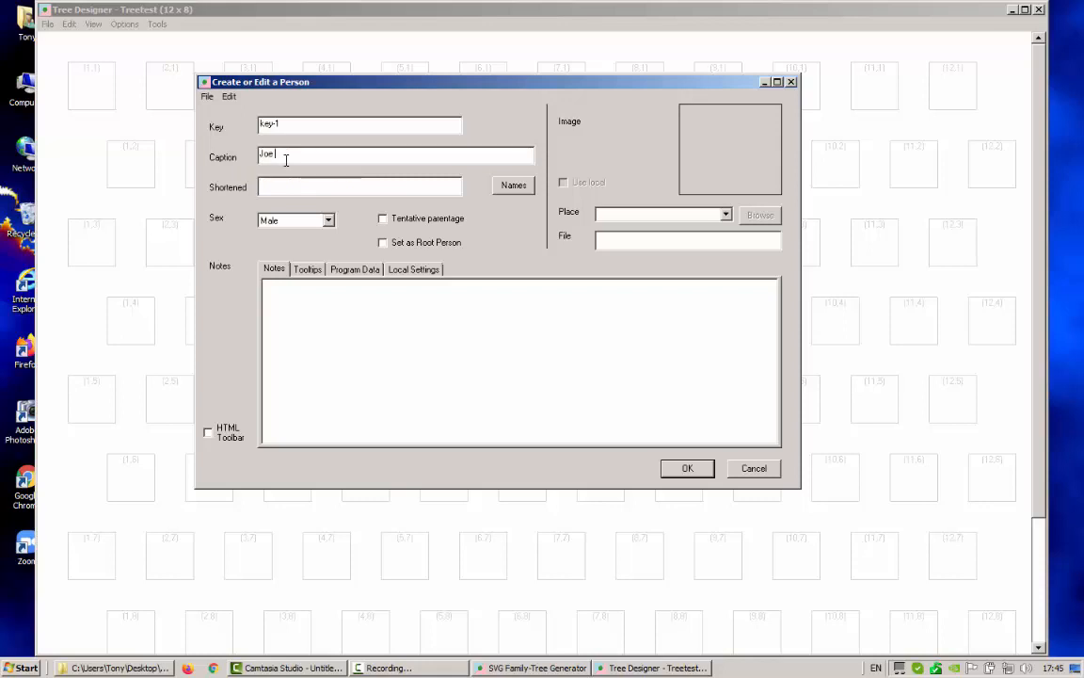
pyautogui.write(' Bloggs')
pyautogui.click(687, 467)
# Create a female person in cell (4,1) with her full name as the caption, and link her to the man in (3,1) as a couple
pyautogui.rightClick(320, 91)
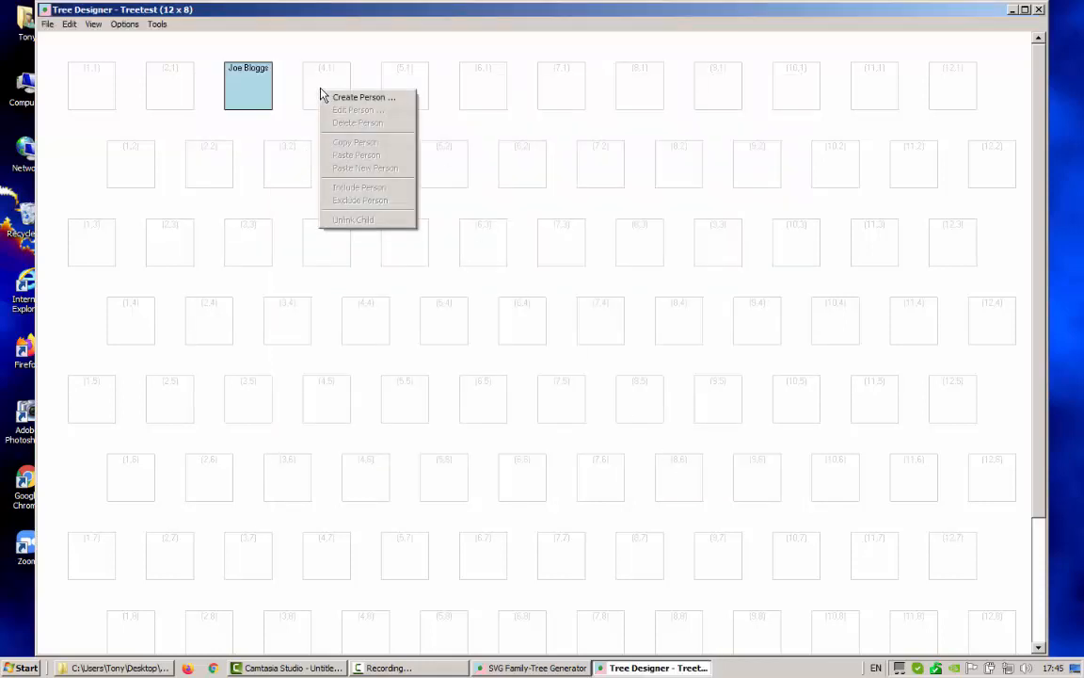
pyautogui.click(349, 98)
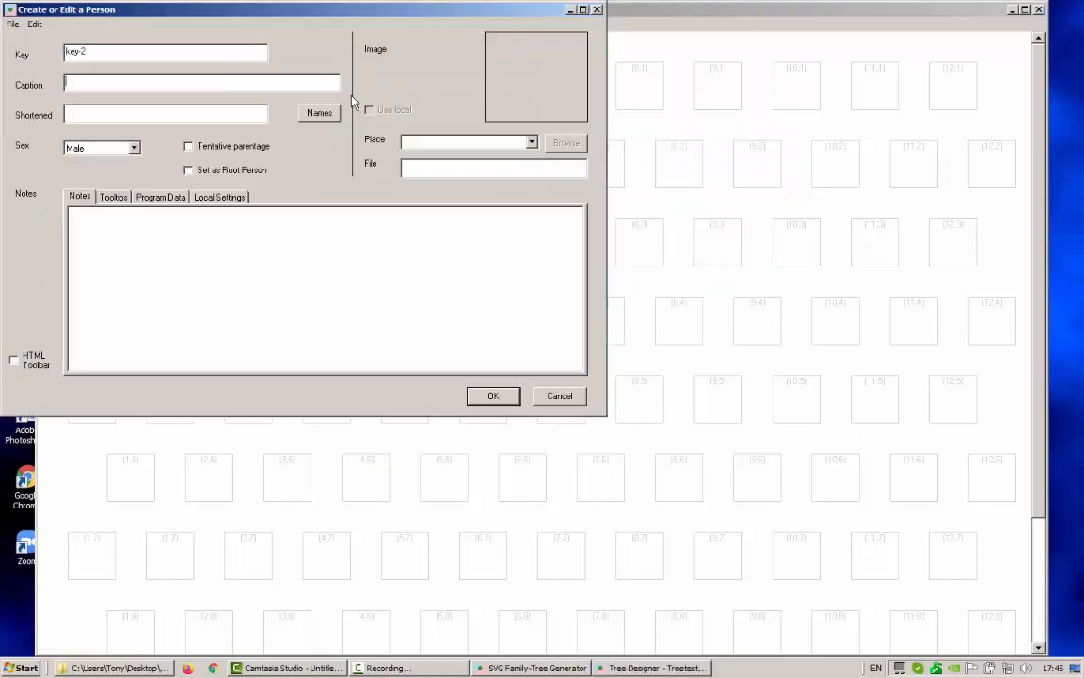
pyautogui.click(134, 148)
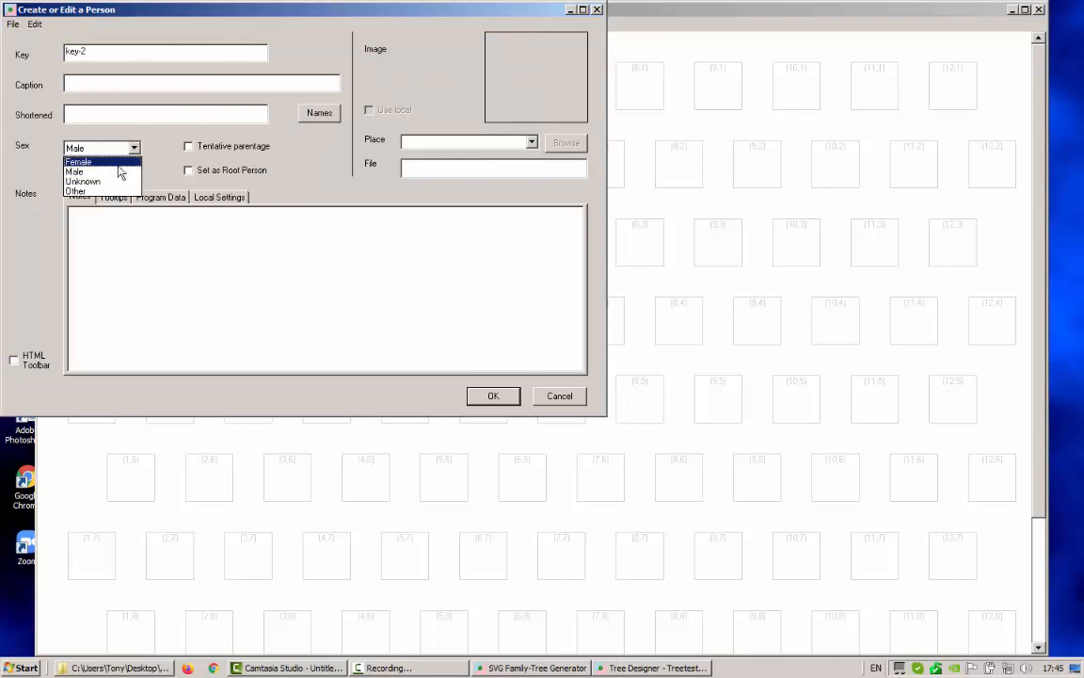
pyautogui.click(118, 164)
pyautogui.click(117, 89)
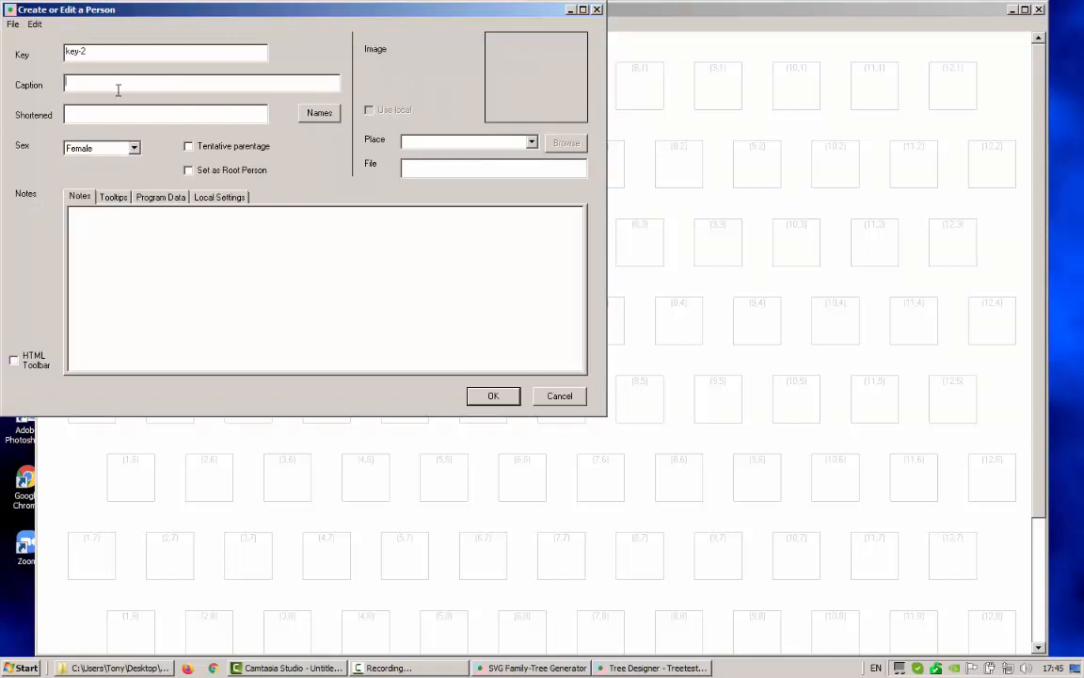
pyautogui.write('Jane Doe')
pyautogui.click(471, 399)
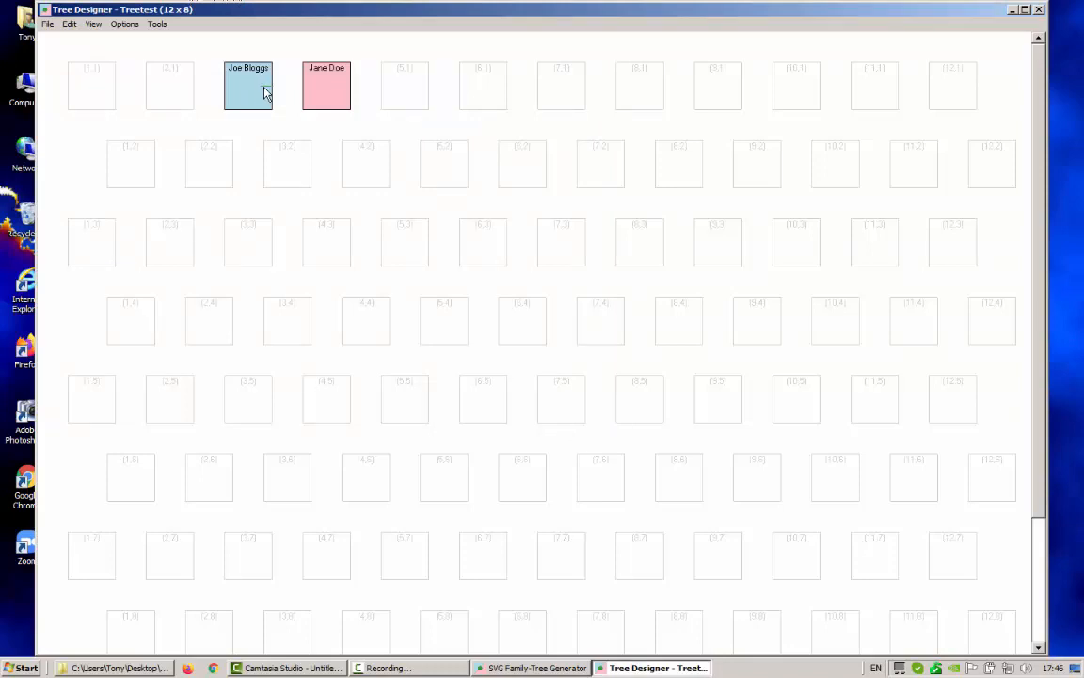
pyautogui.moveTo(264, 87); pyautogui.dragTo(329, 89)
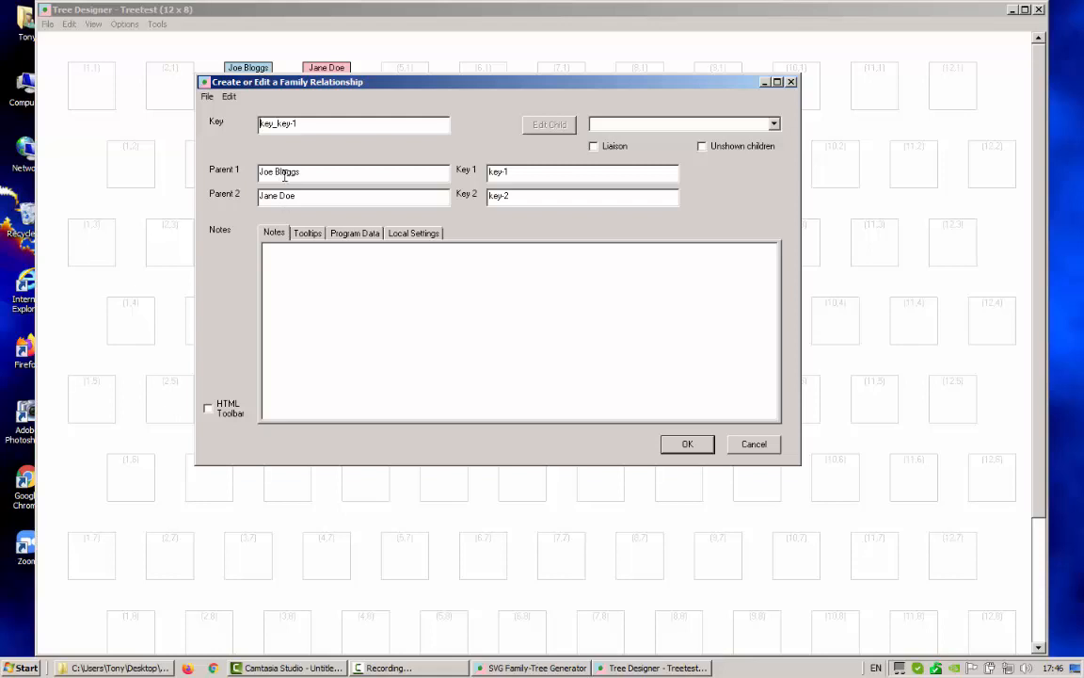
pyautogui.click(693, 444)
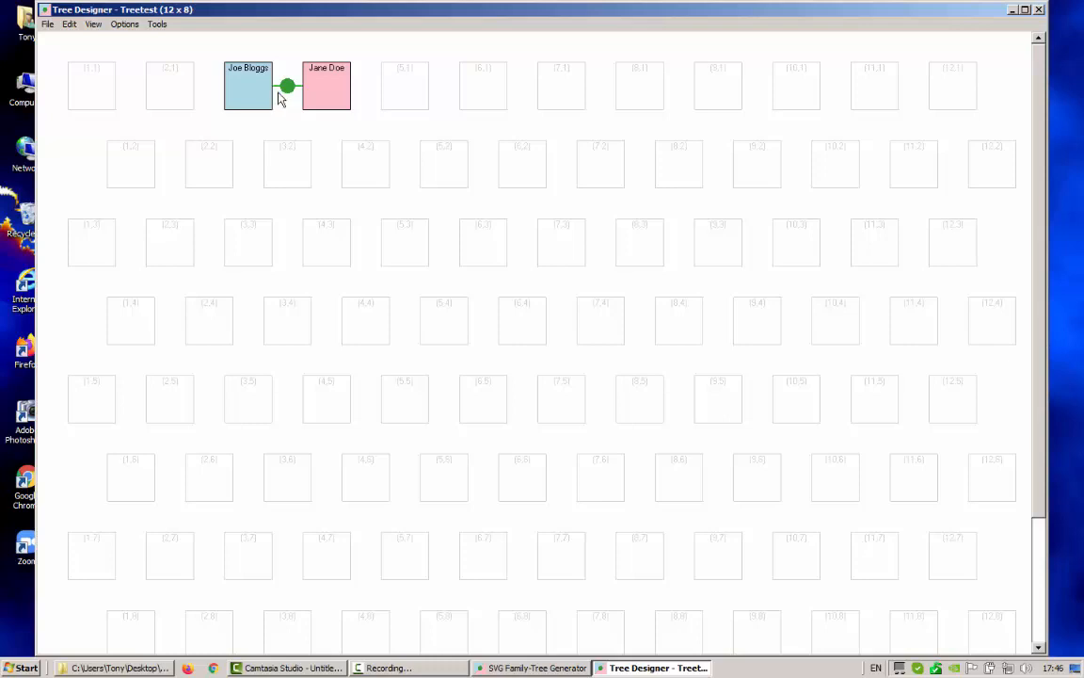
# Create a female person in cell (3,2) with her full name as the caption, and link her to the couple as their child
pyautogui.rightClick(279, 171)
pyautogui.click(314, 177)
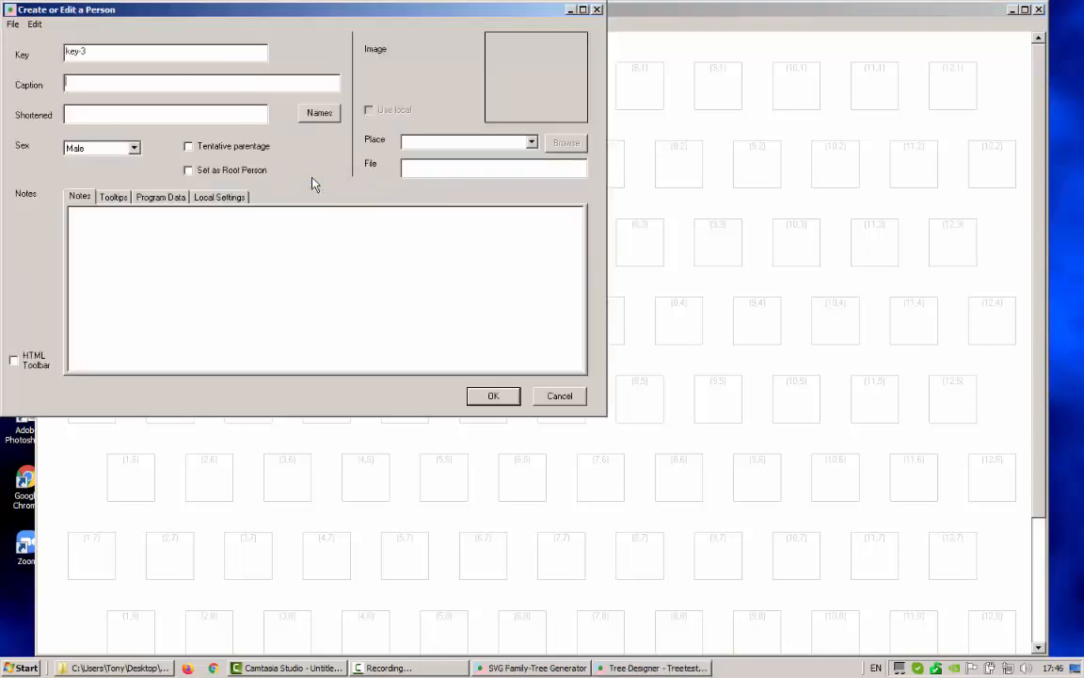
pyautogui.click(96, 84)
pyautogui.write('Jill Bloggs')
pyautogui.click(133, 147)
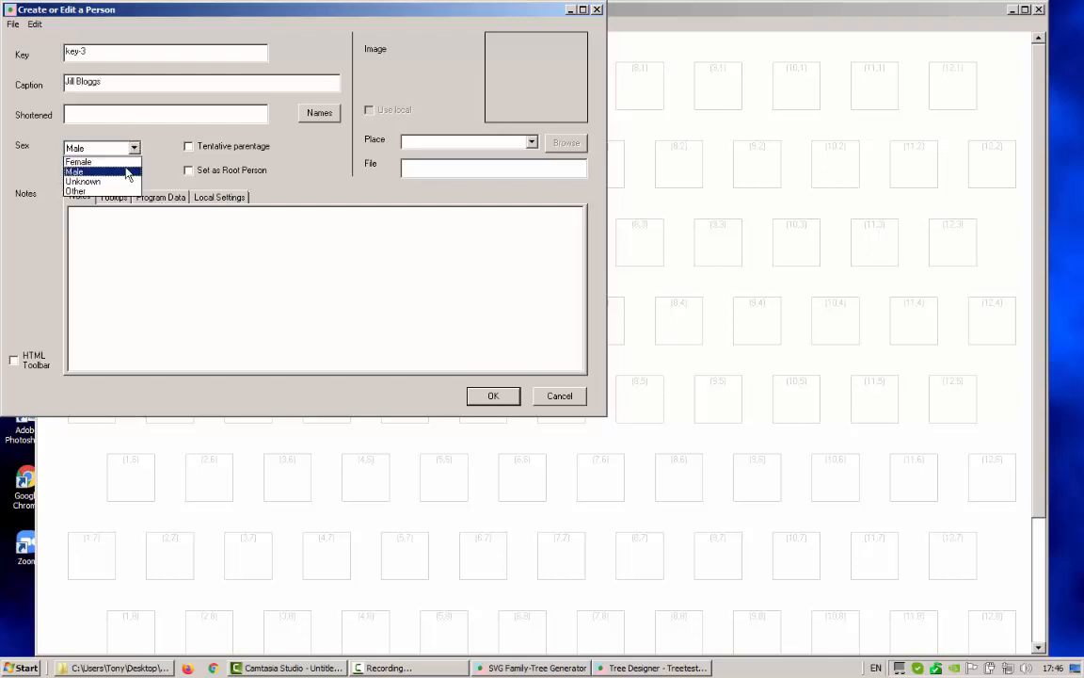
pyautogui.click(123, 162)
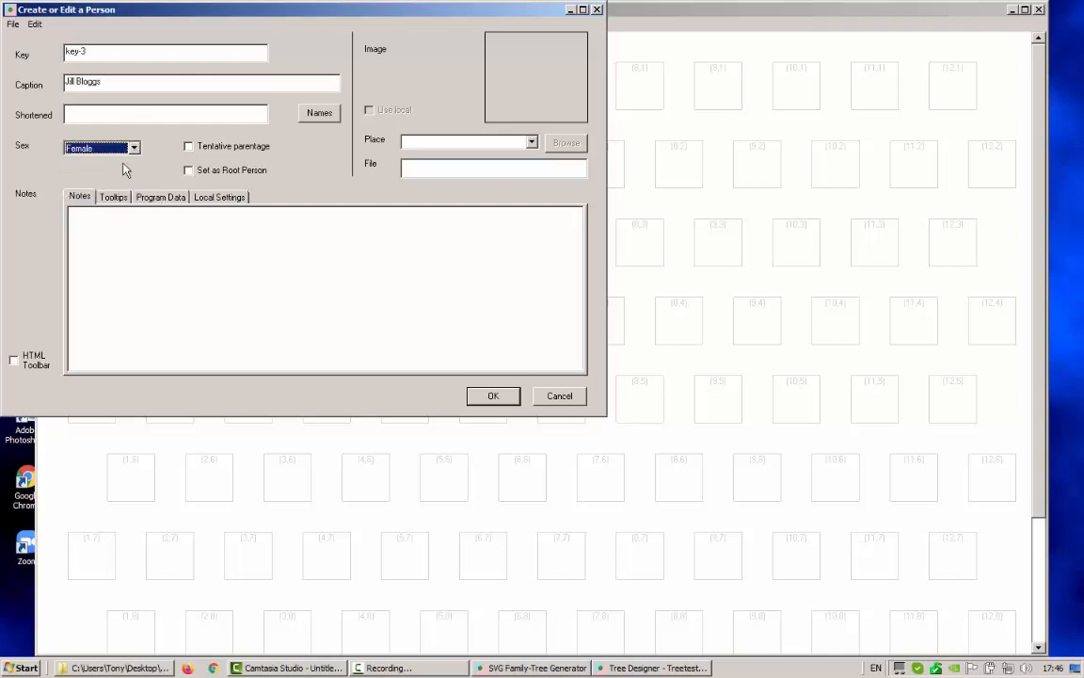
pyautogui.click(494, 396)
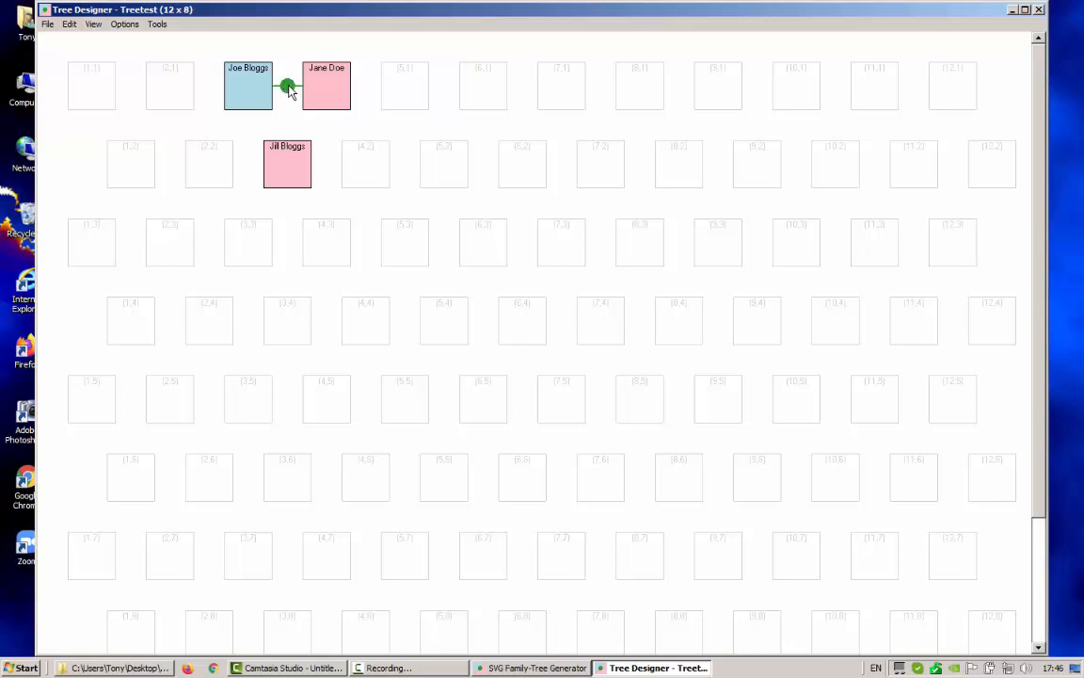
pyautogui.moveTo(290, 92); pyautogui.dragTo(298, 169)
# Move the father to cell (2,1) and the daughter to cell (2,2)
pyautogui.click(171, 95)
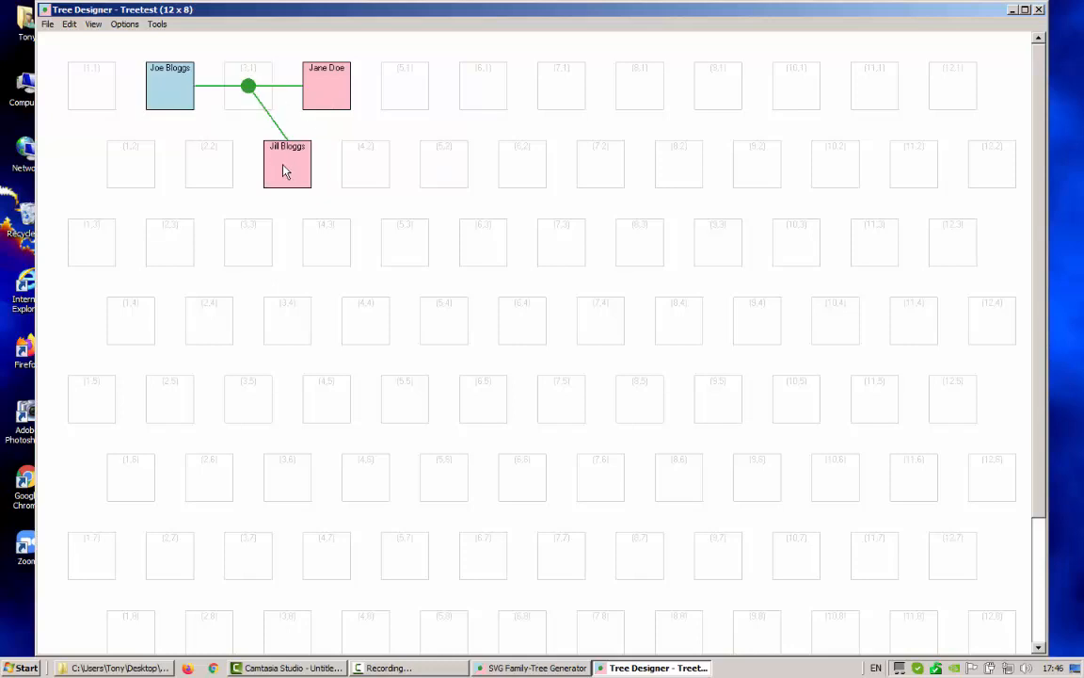
pyautogui.moveTo(283, 164); pyautogui.dragTo(210, 176)
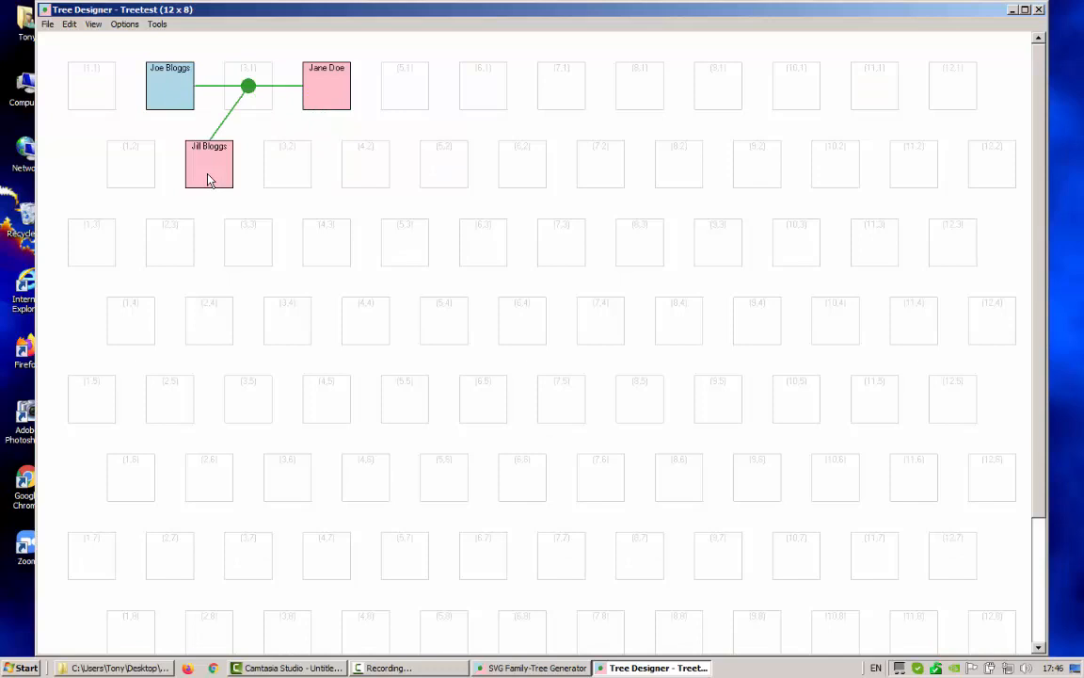
# Copy the whole family and paste it as a new family at cell (7,1)
pyautogui.rightClick(250, 85)
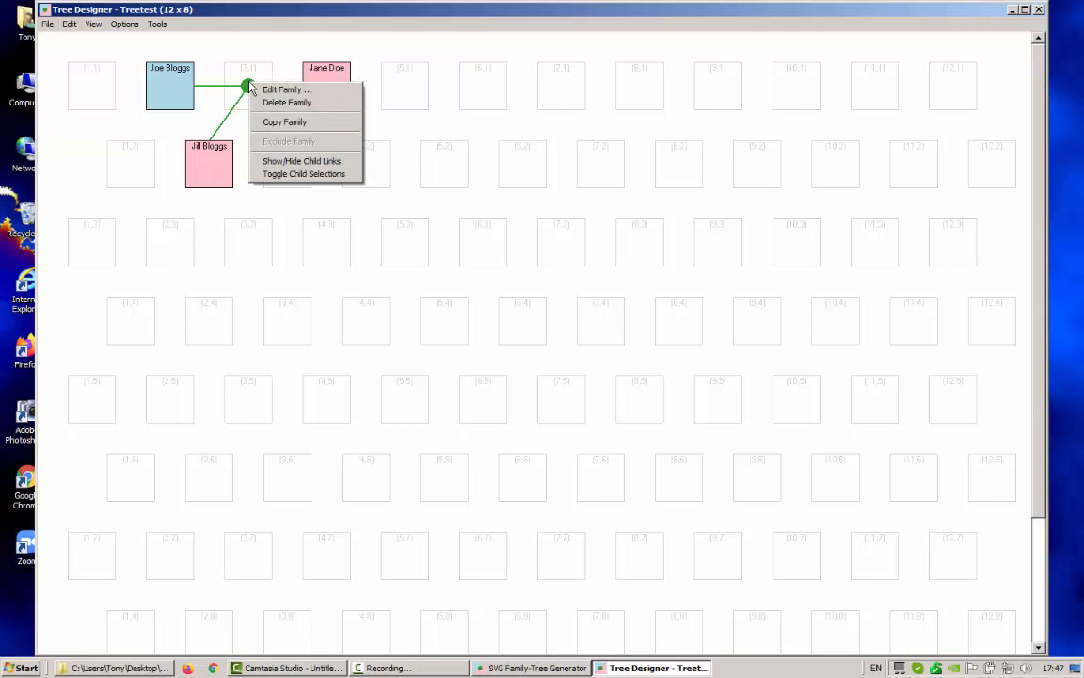
pyautogui.click(284, 124)
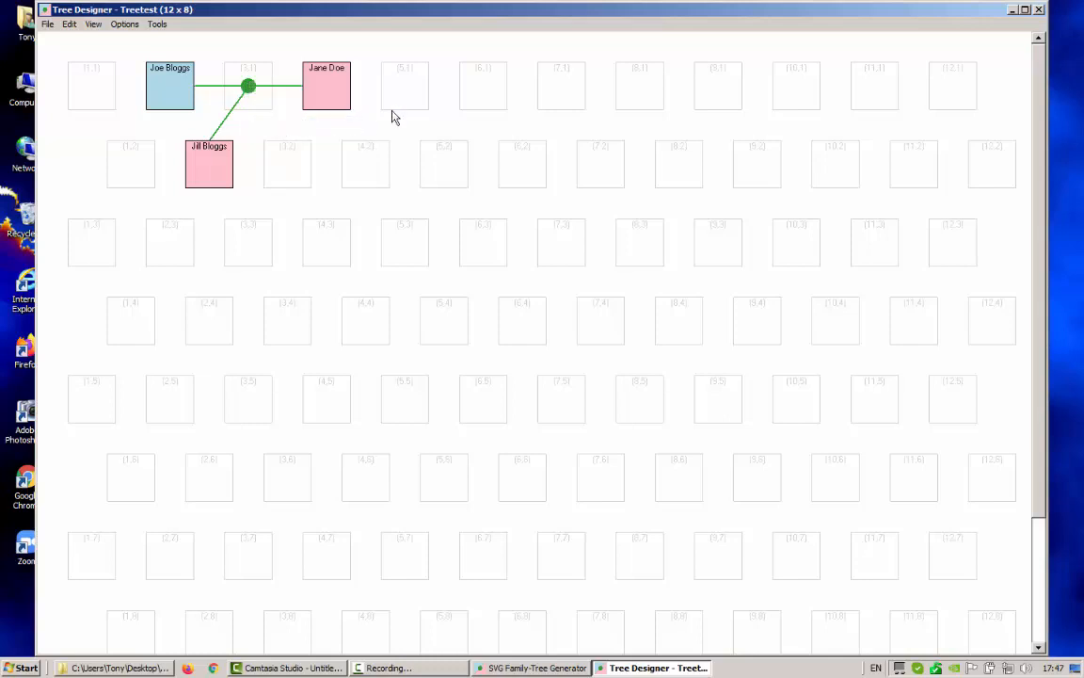
pyautogui.rightClick(555, 94)
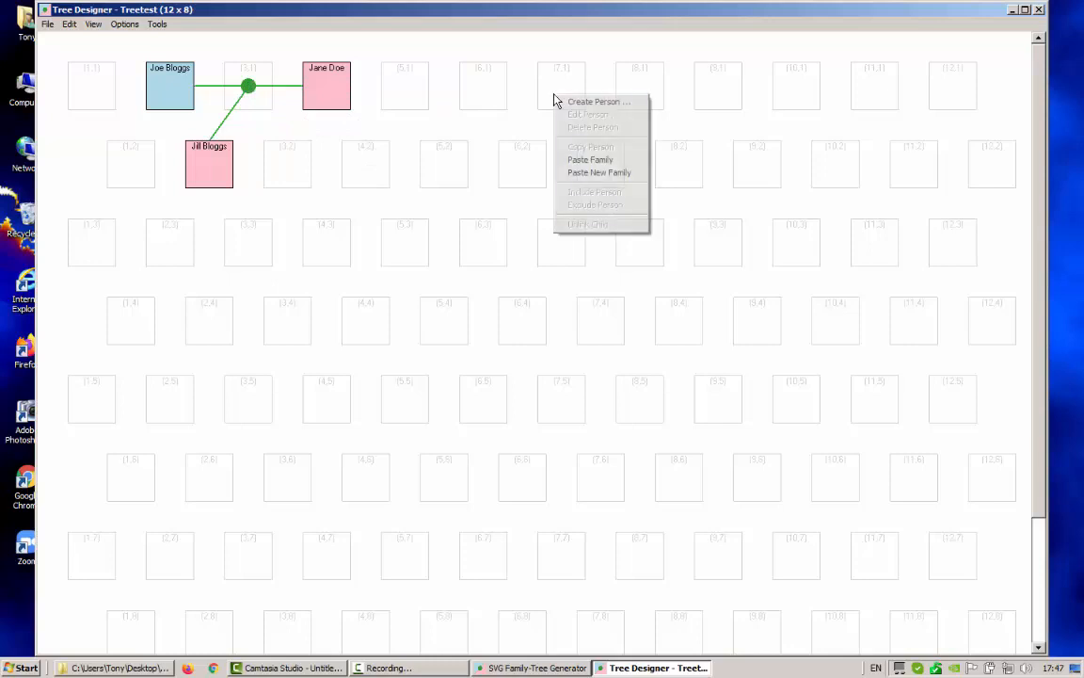
pyautogui.click(584, 173)
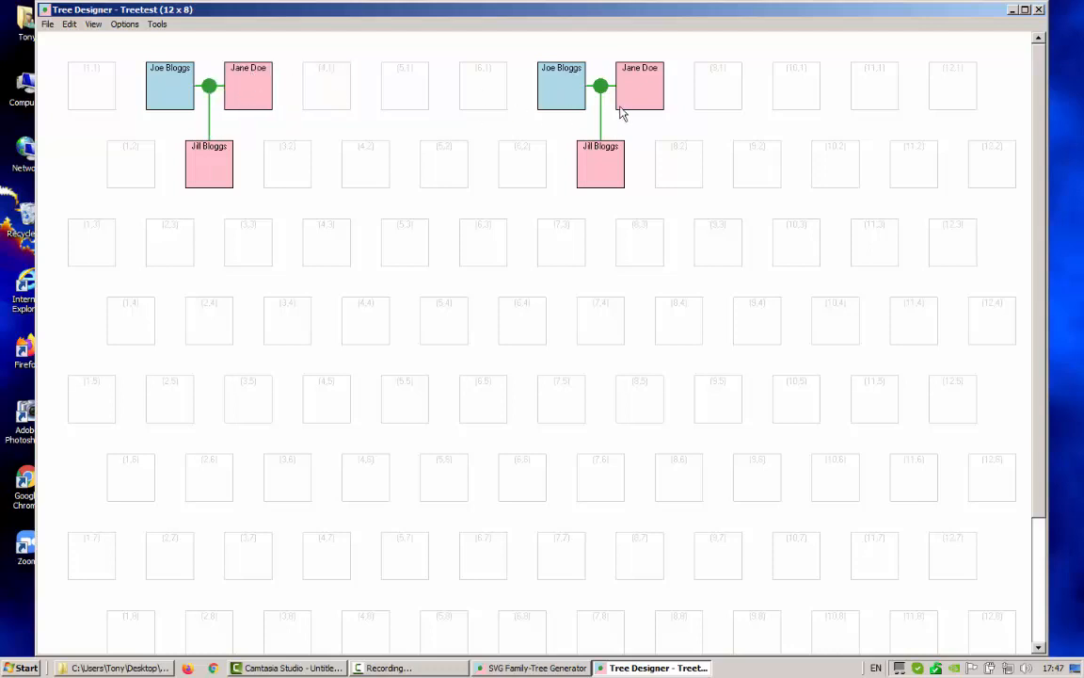
# Select the father, mother and daughter of the copied family and move them together, placing the father in cell (4,1)
pyautogui.click(556, 93)
pyautogui.click(645, 94)
pyautogui.click(605, 176)
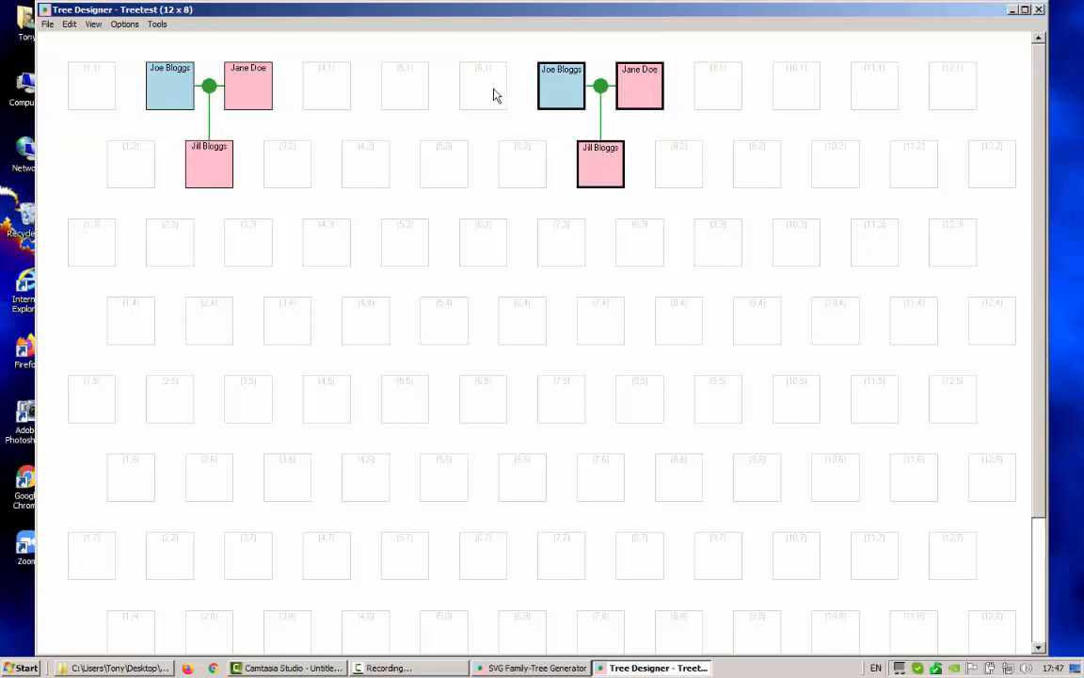
pyautogui.click(335, 91)
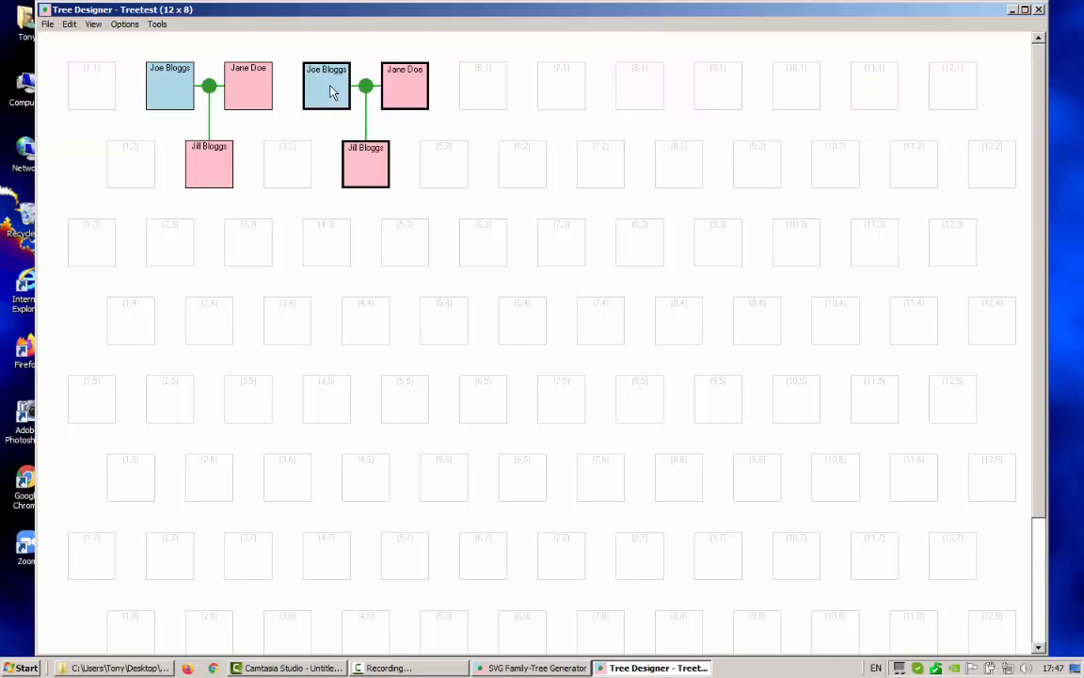
# Check the operations available for the selected people of the copied family, and clear the selection
pyautogui.rightClick(411, 100)
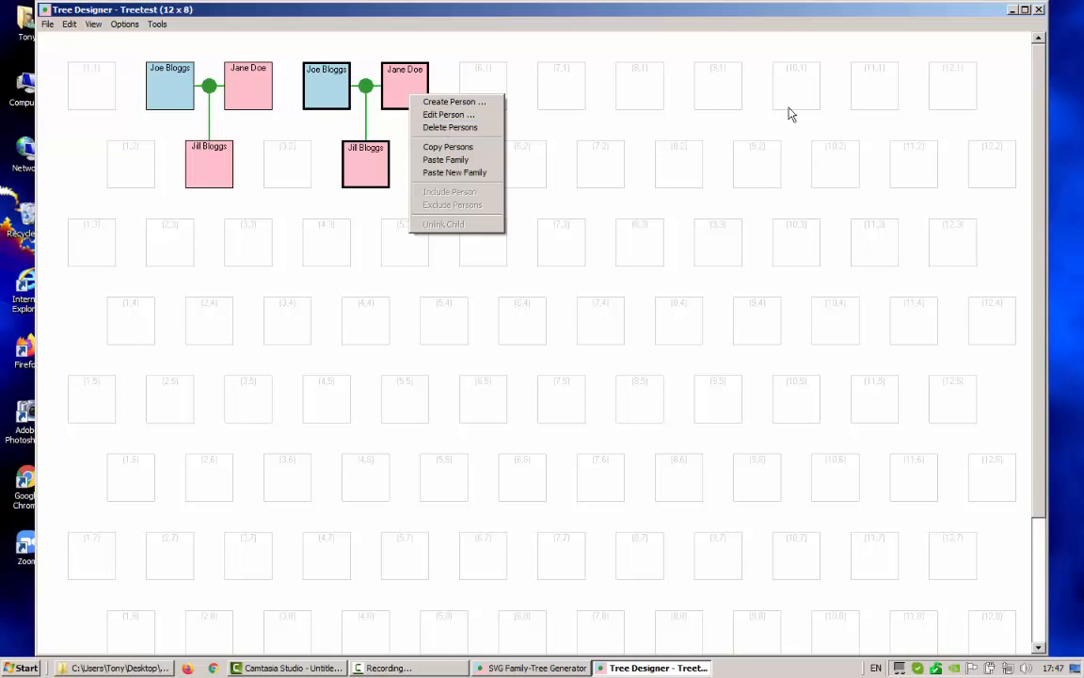
pyautogui.click(713, 103)
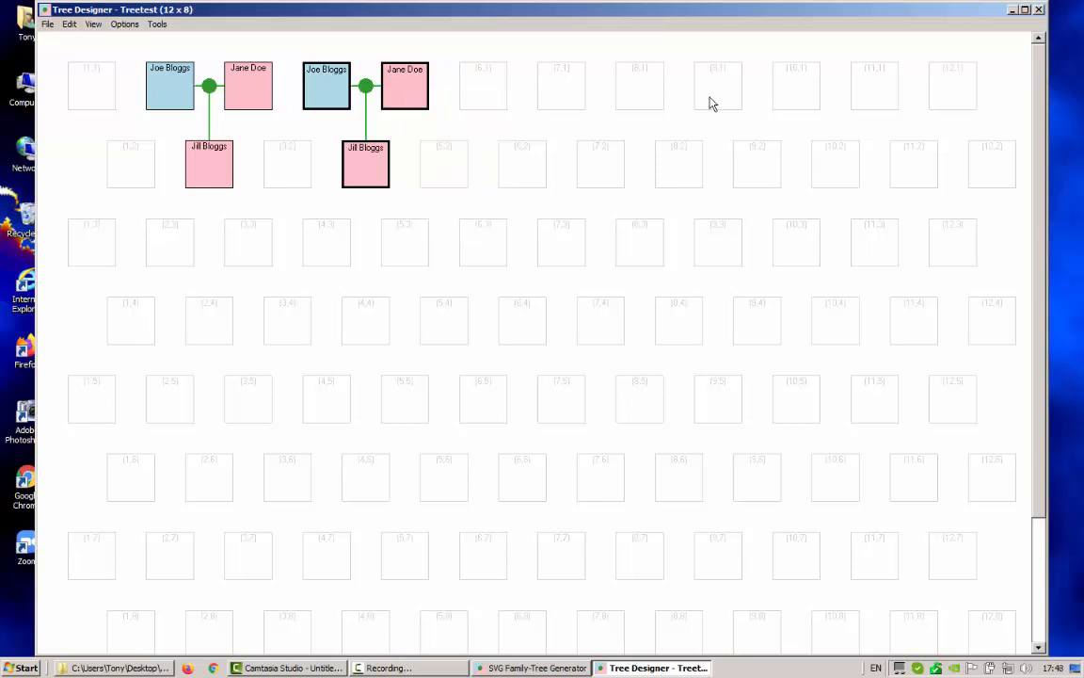
pyautogui.click(713, 103)
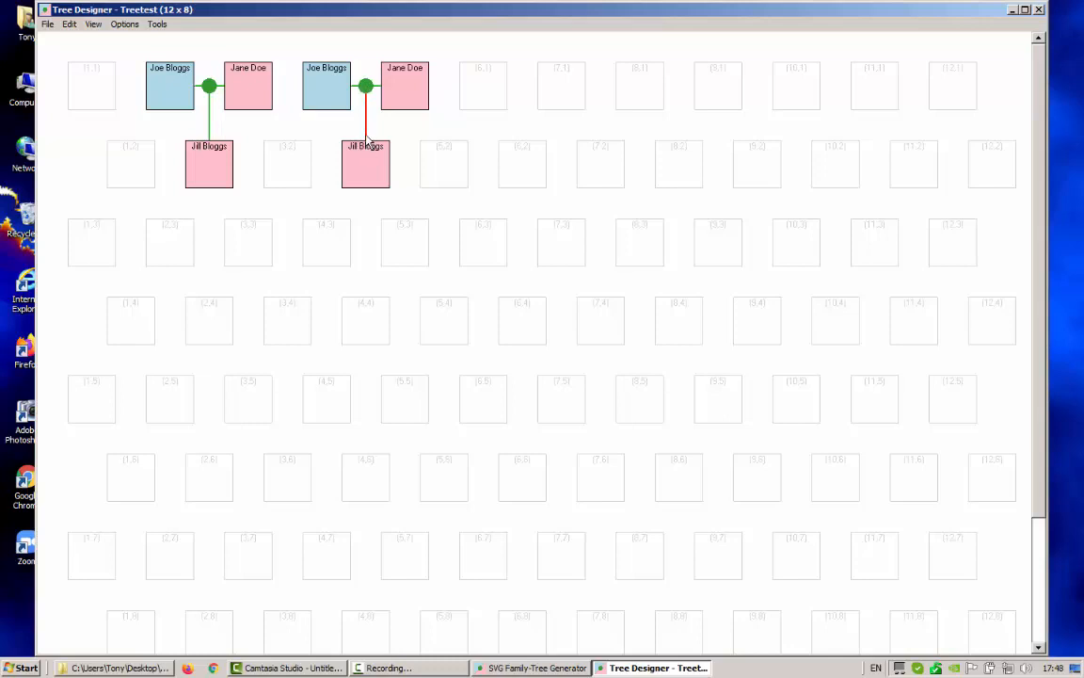
# Try to reattach the copied family's child link to the original family's daughter in cell (2,2)
pyautogui.moveTo(367, 139); pyautogui.dragTo(221, 167)
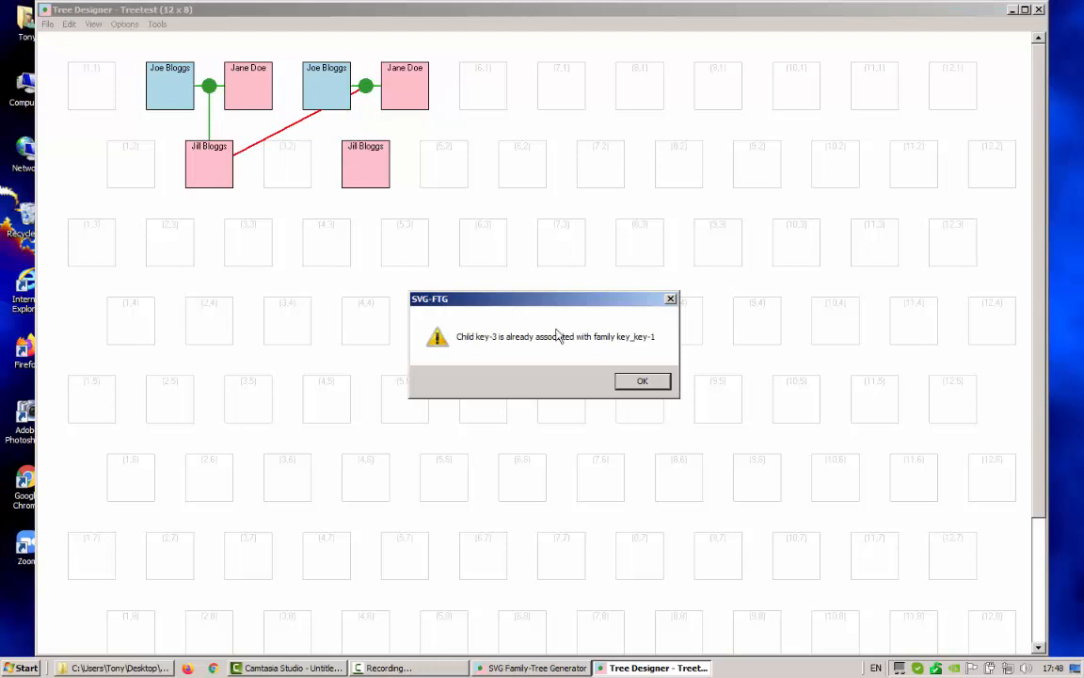
pyautogui.click(638, 382)
pyautogui.click(643, 383)
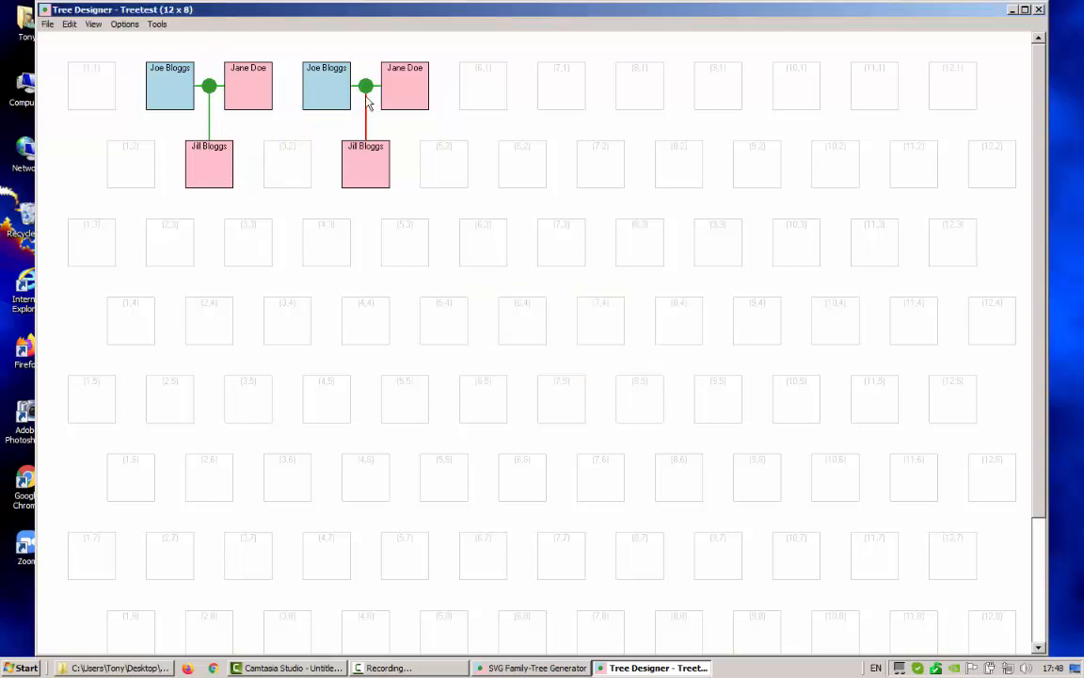
# Reattach the parent end of the copied daughter's child link to the original couple's family circle
pyautogui.moveTo(368, 104); pyautogui.dragTo(212, 91)
# View the tree at the large and small zoom levels, and reset the zoom
pyautogui.click(93, 26)
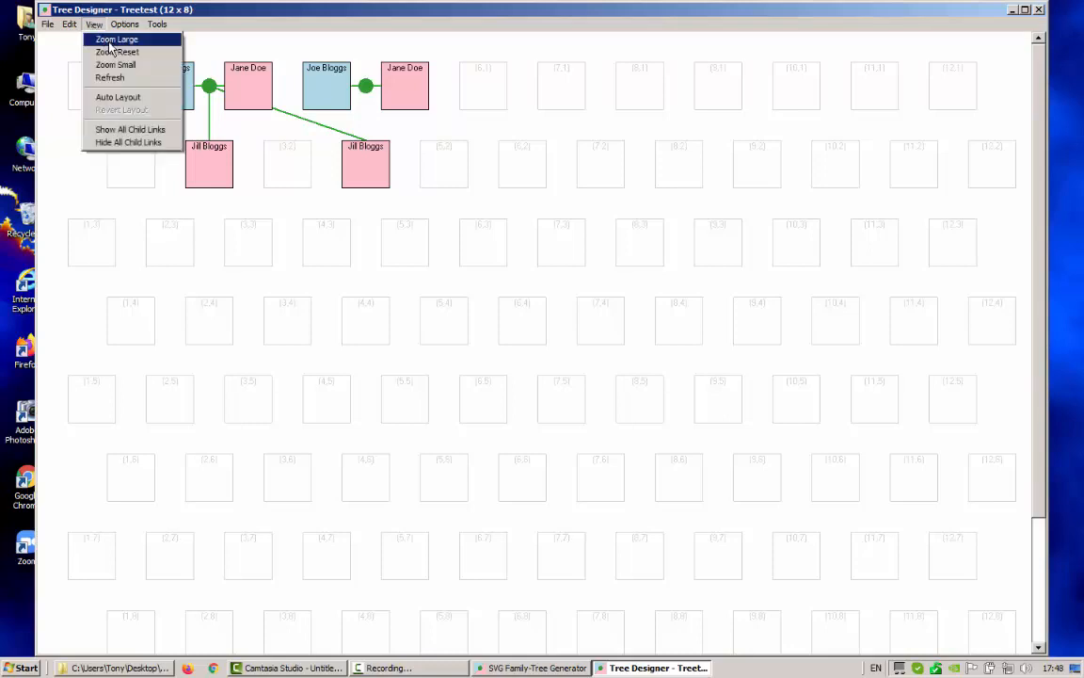
pyautogui.click(106, 40)
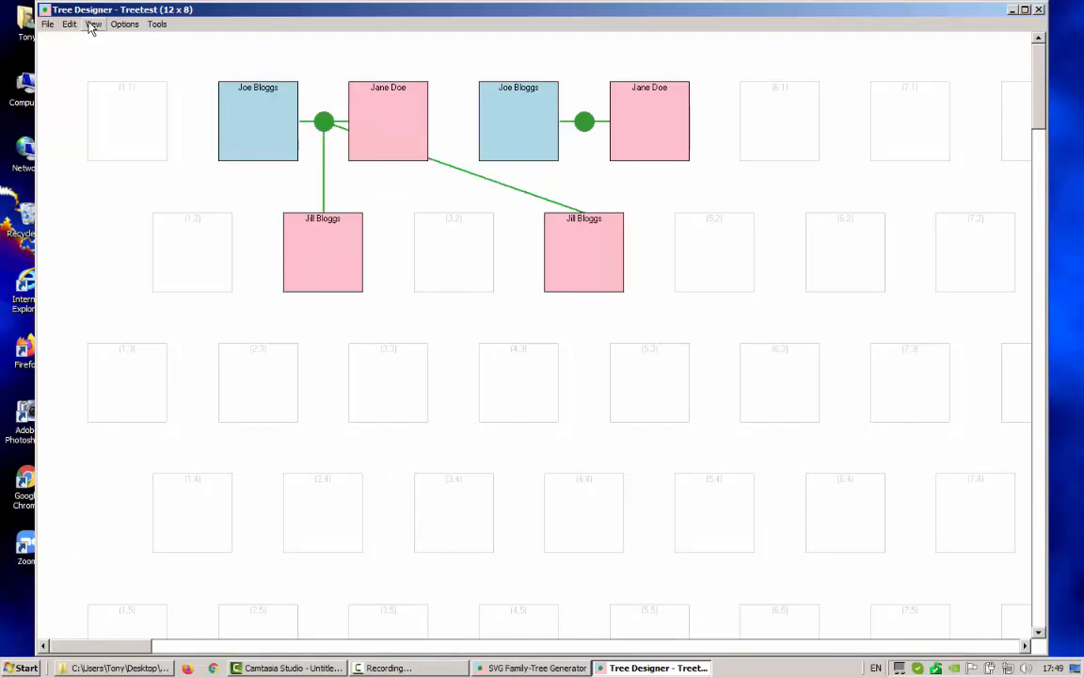
pyautogui.click(92, 25)
pyautogui.click(111, 64)
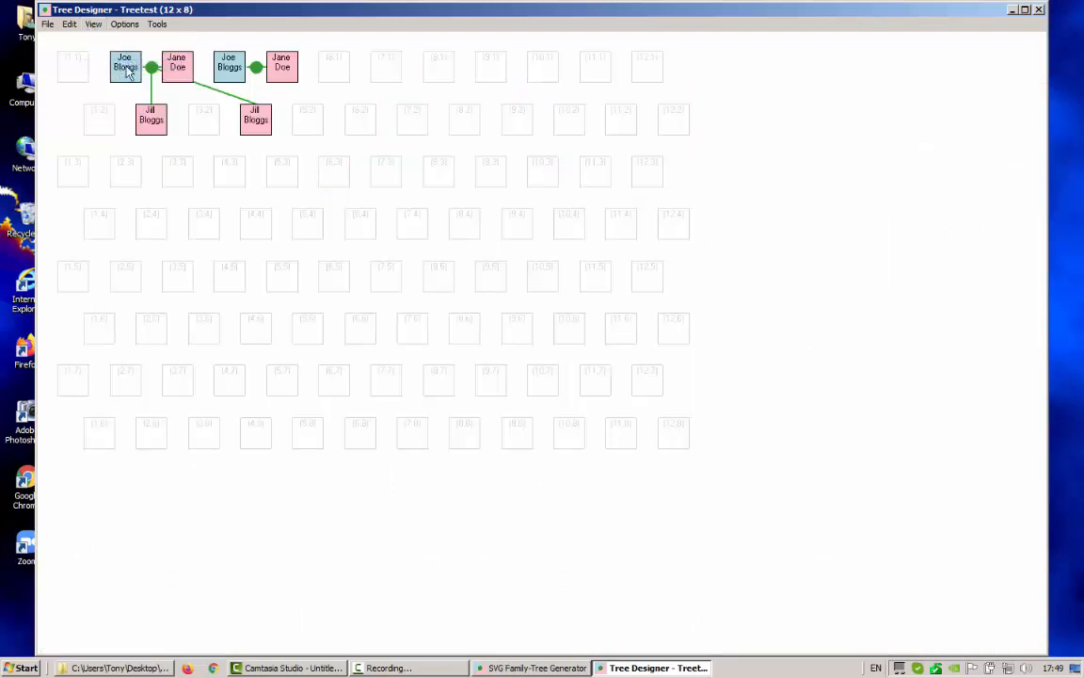
pyautogui.click(94, 26)
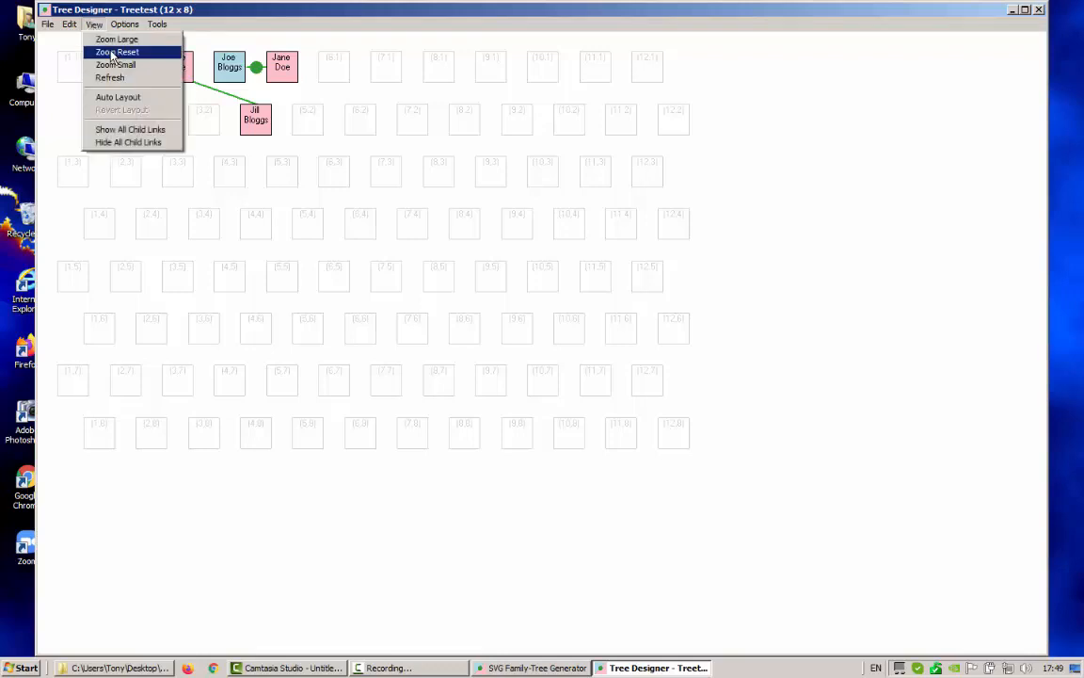
pyautogui.click(112, 53)
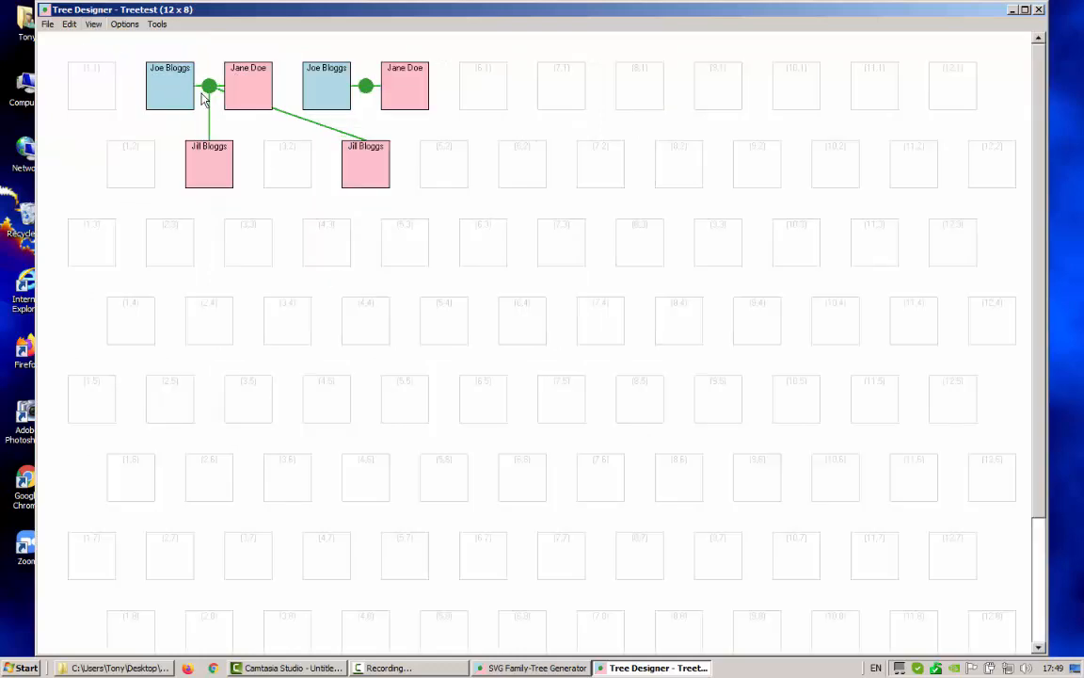
# Toggle the tree's orientation, and toggle it back to the original layout
pyautogui.click(120, 26)
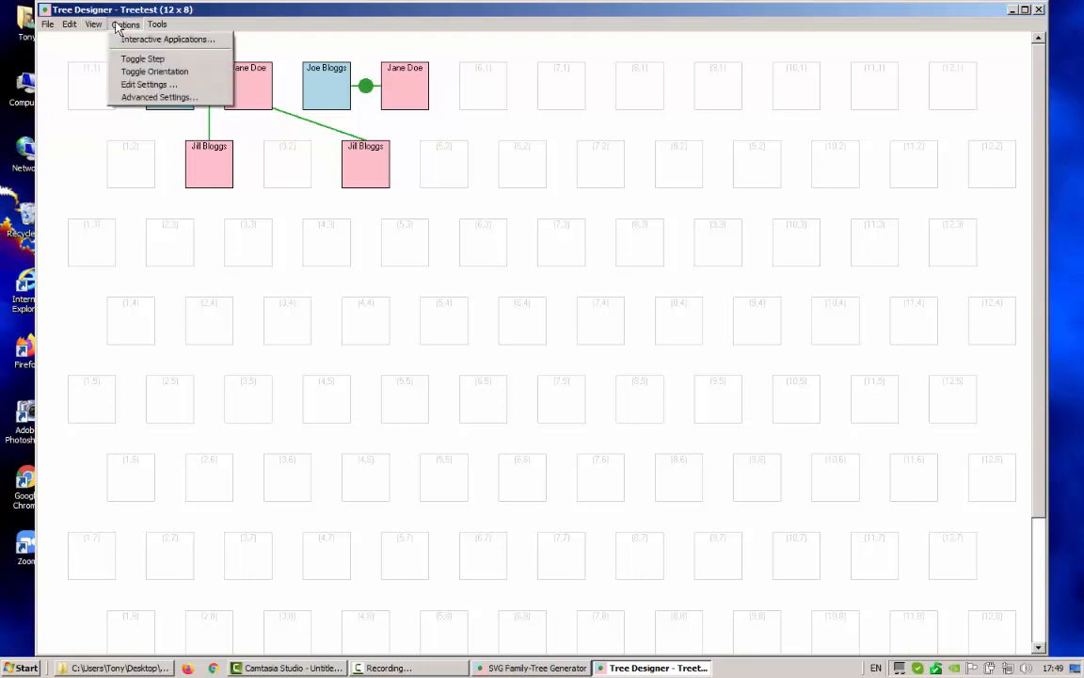
pyautogui.click(148, 73)
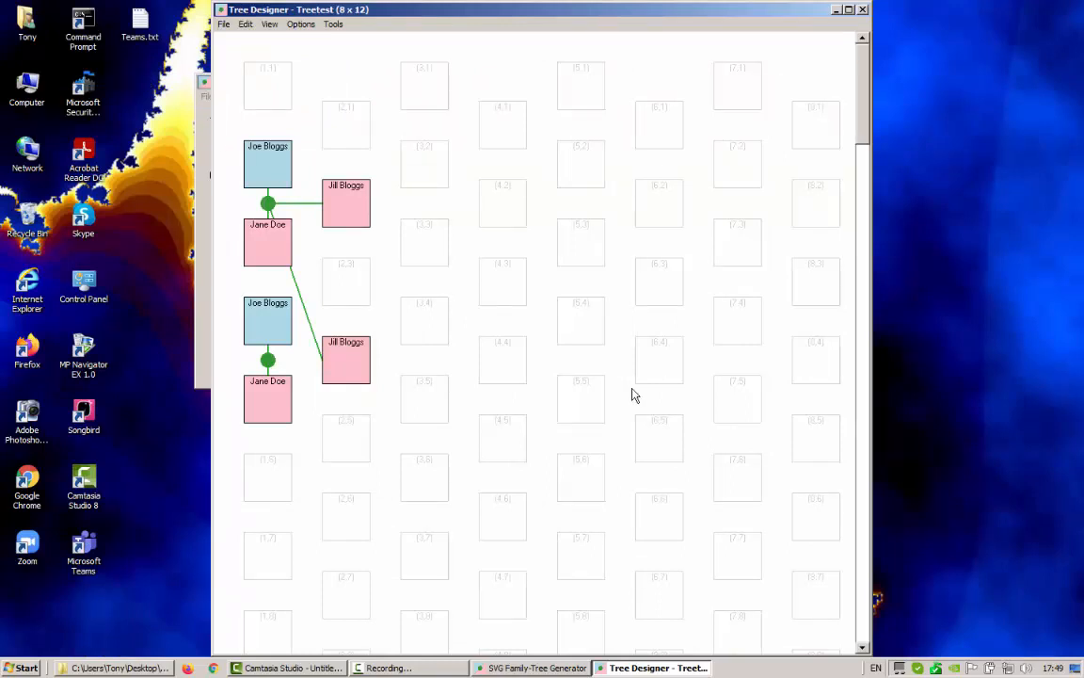
pyautogui.click(300, 25)
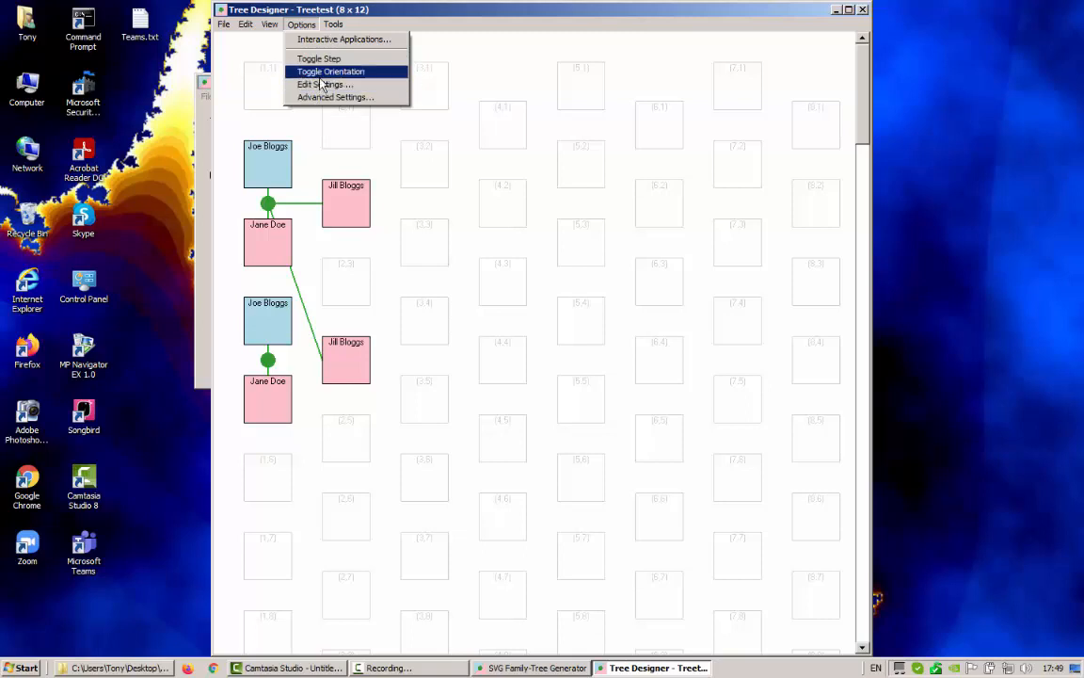
pyautogui.click(321, 73)
# Toggle the stepped offset of alternate rows off and back on
pyautogui.click(125, 24)
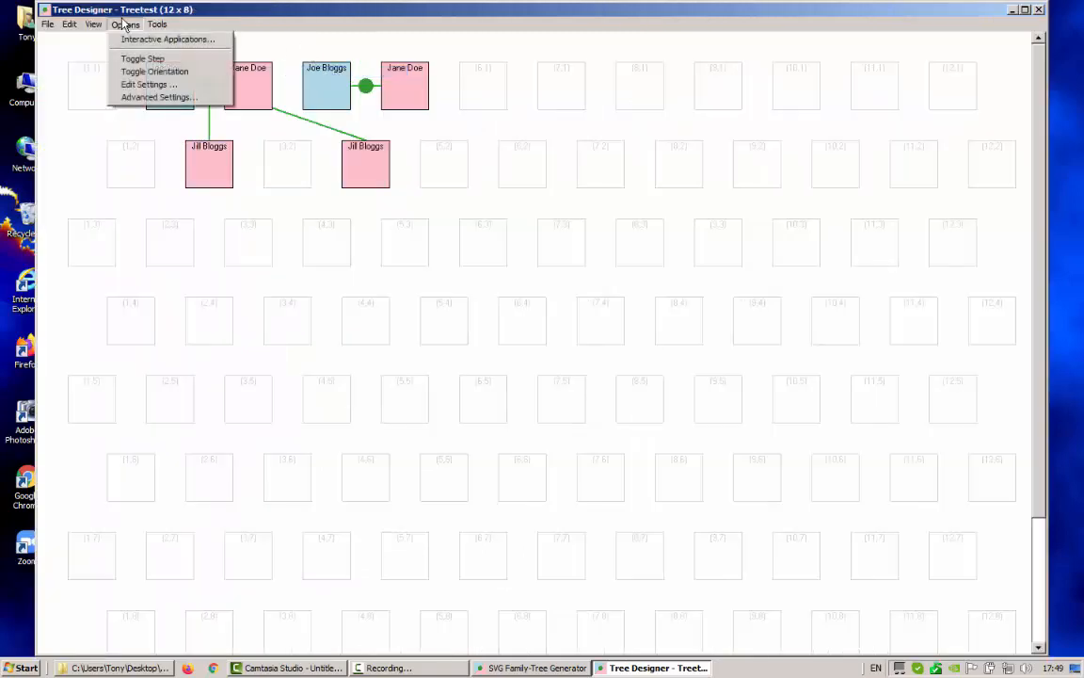
pyautogui.click(148, 60)
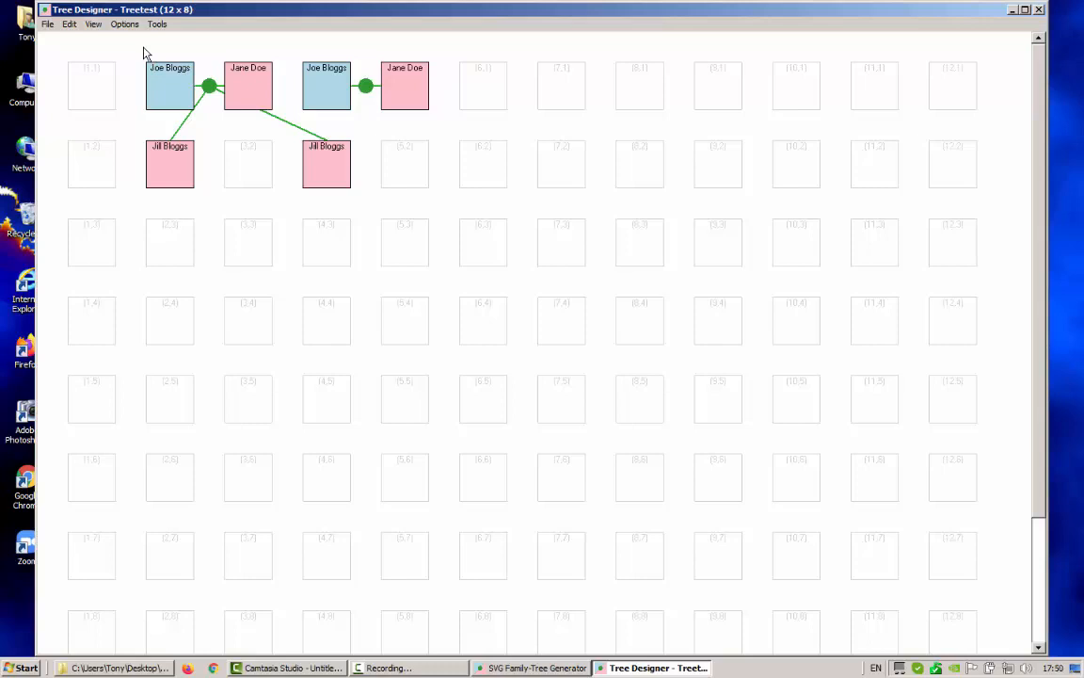
pyautogui.click(125, 24)
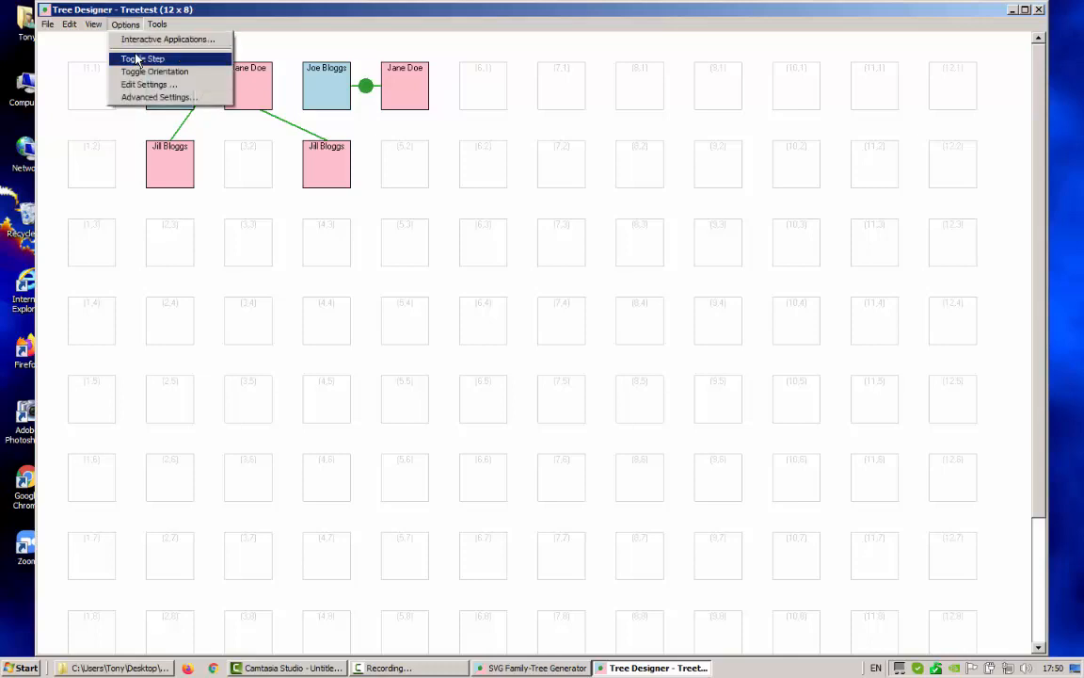
pyautogui.click(138, 60)
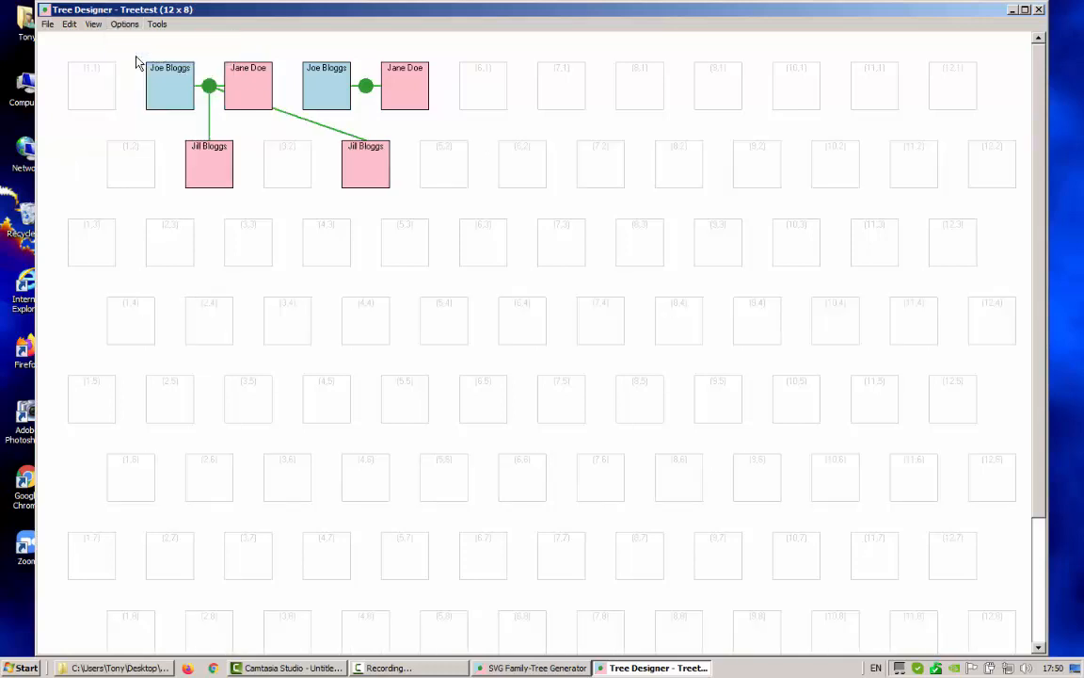
# Close the Tree Designer and process Treetest.txt to generate its HTML output
pyautogui.click(1039, 11)
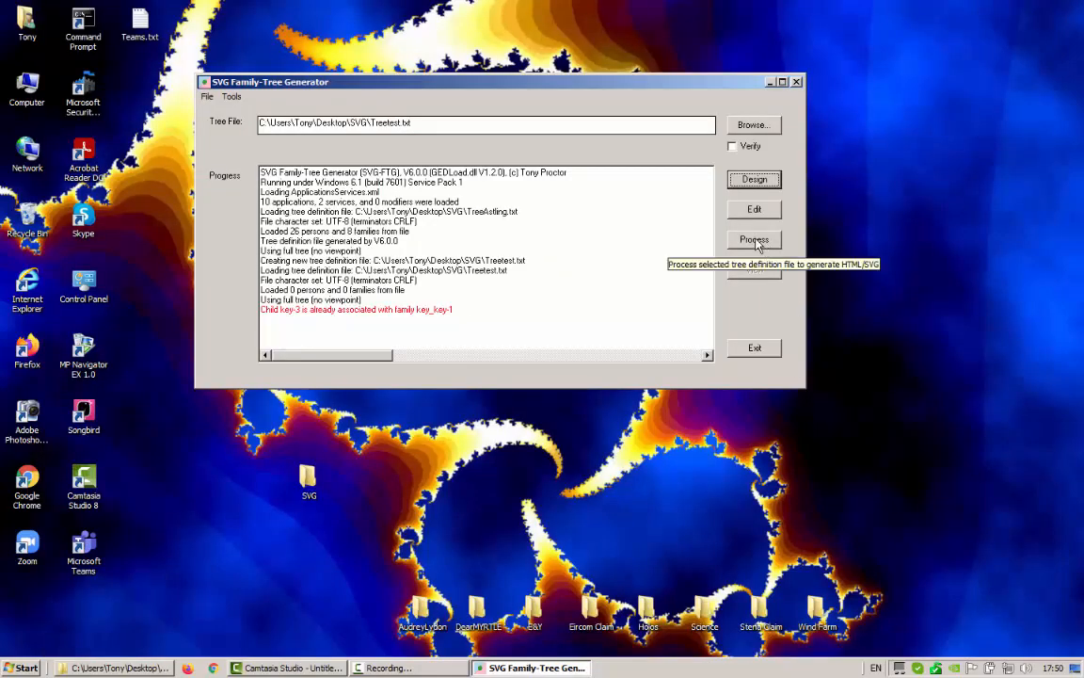
pyautogui.click(746, 183)
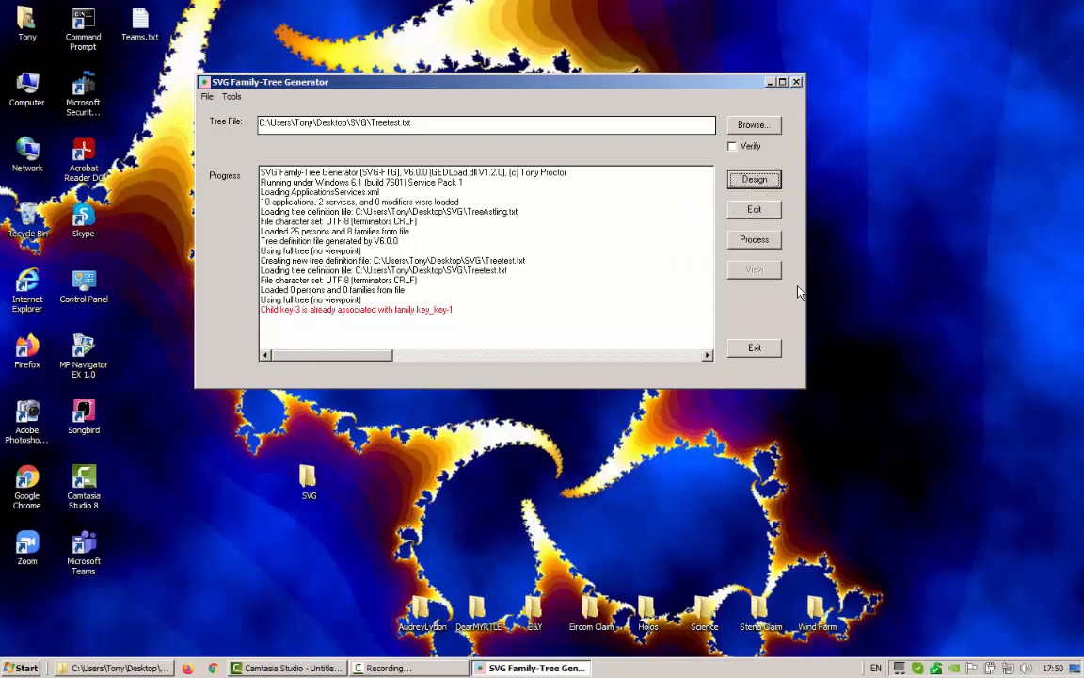
pyautogui.click(753, 240)
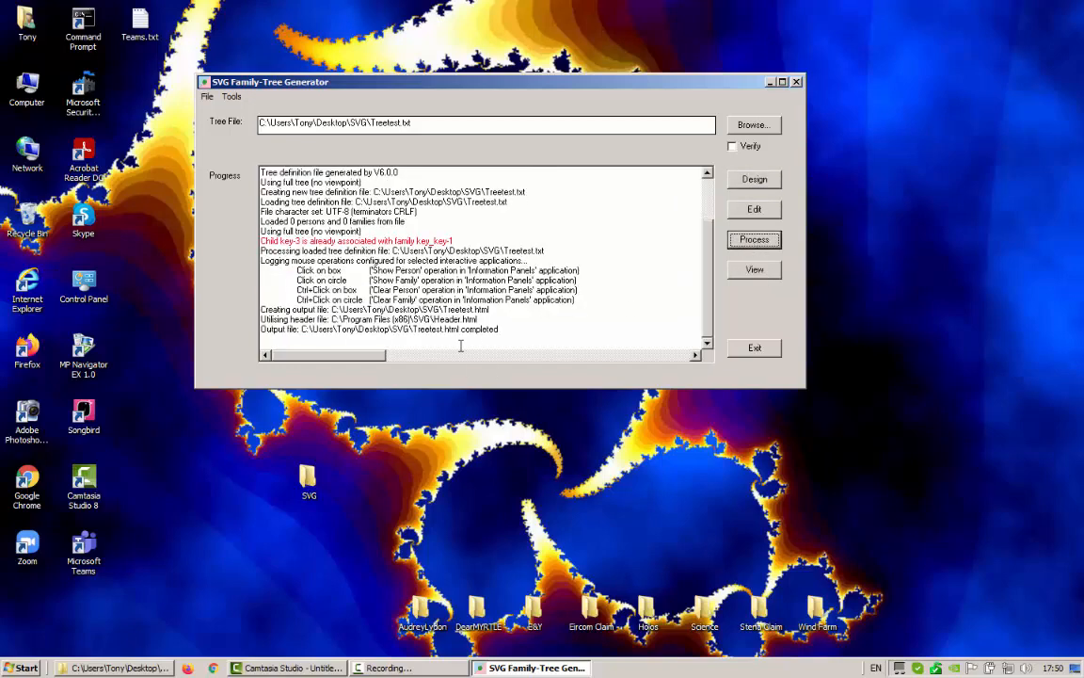
# Review the output-file messages in the progress log, view the generated Treetest.html in the browser and close its tab
pyautogui.moveTo(506, 330); pyautogui.dragTo(246, 308)
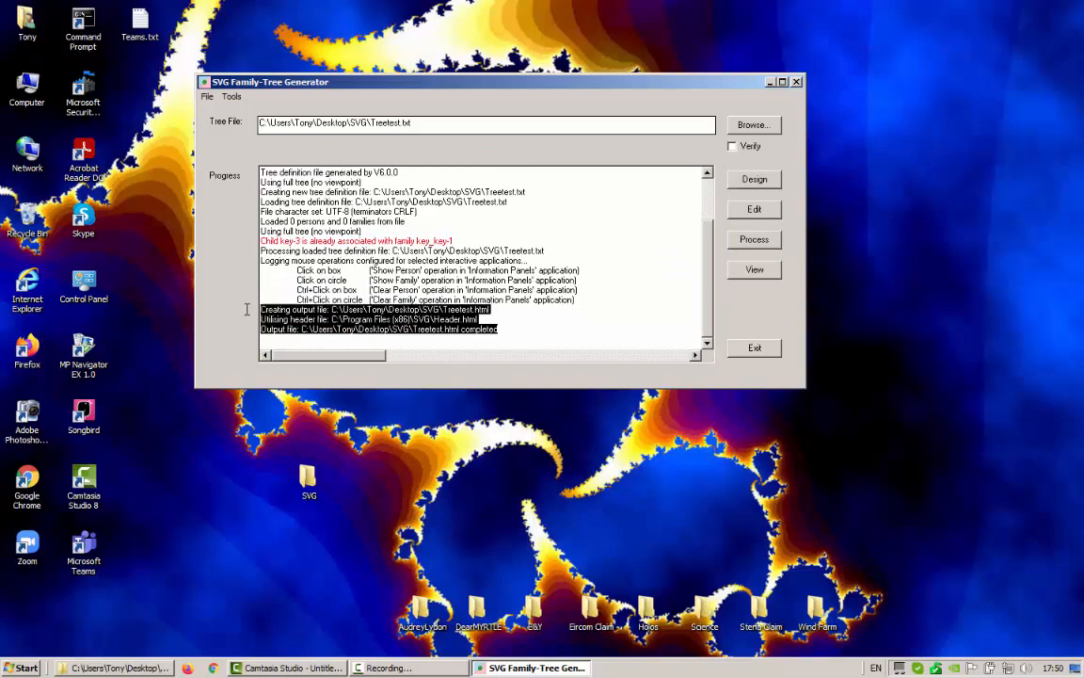
pyautogui.click(496, 312)
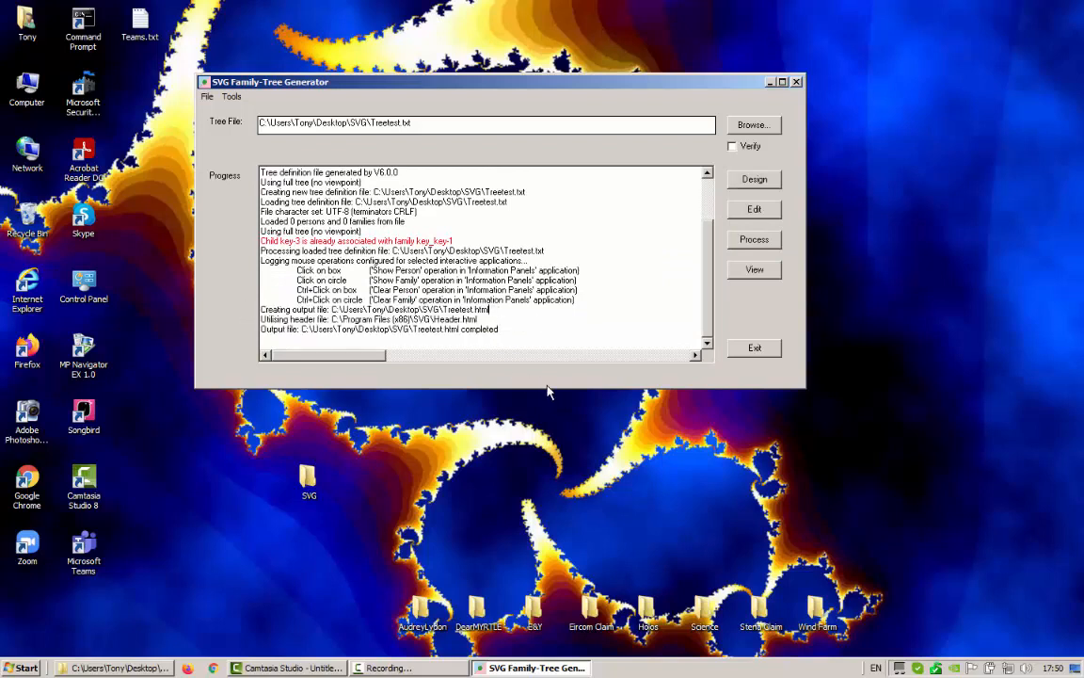
pyautogui.click(753, 271)
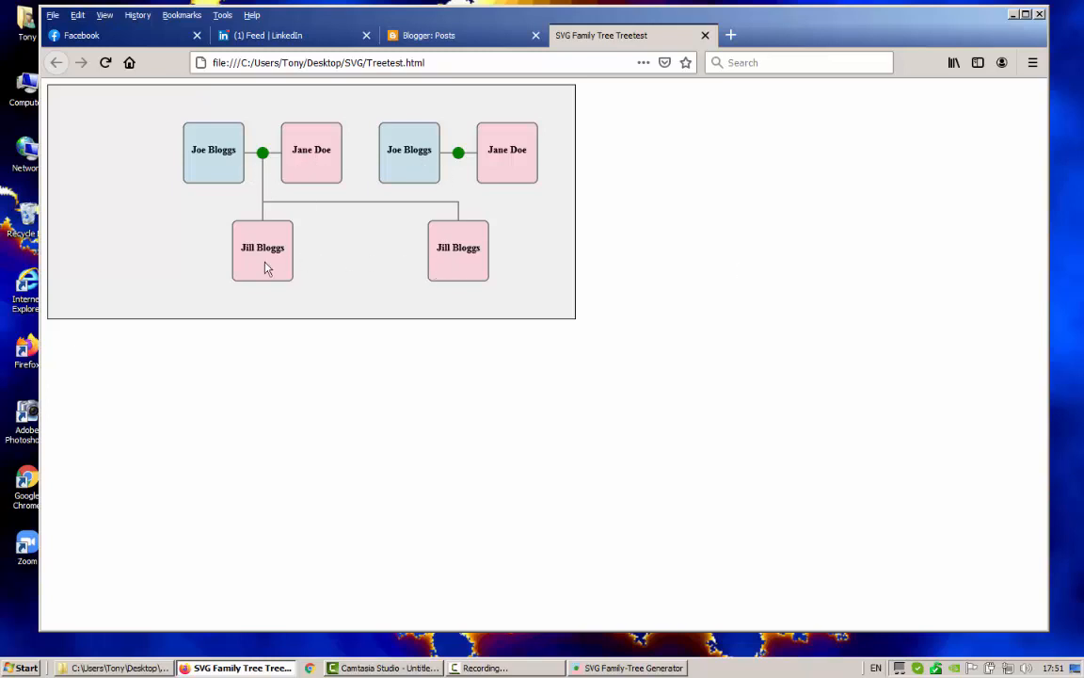
pyautogui.click(705, 35)
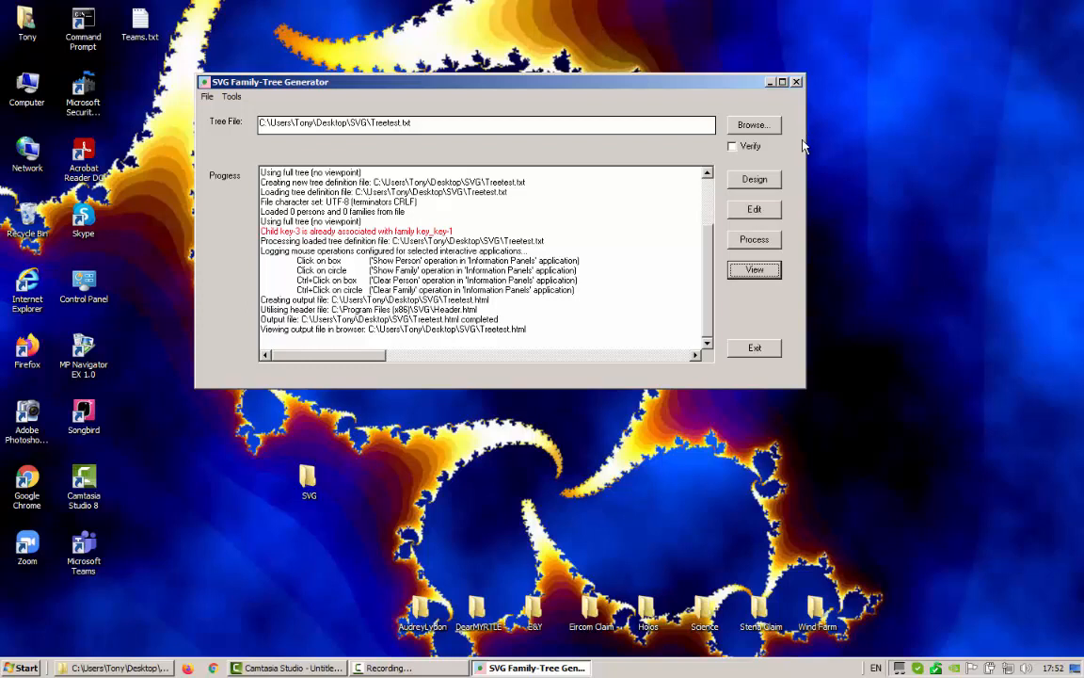
# Decline to discard the unsaved changes, save the tree and exit SVG Family-Tree Generator
pyautogui.click(797, 83)
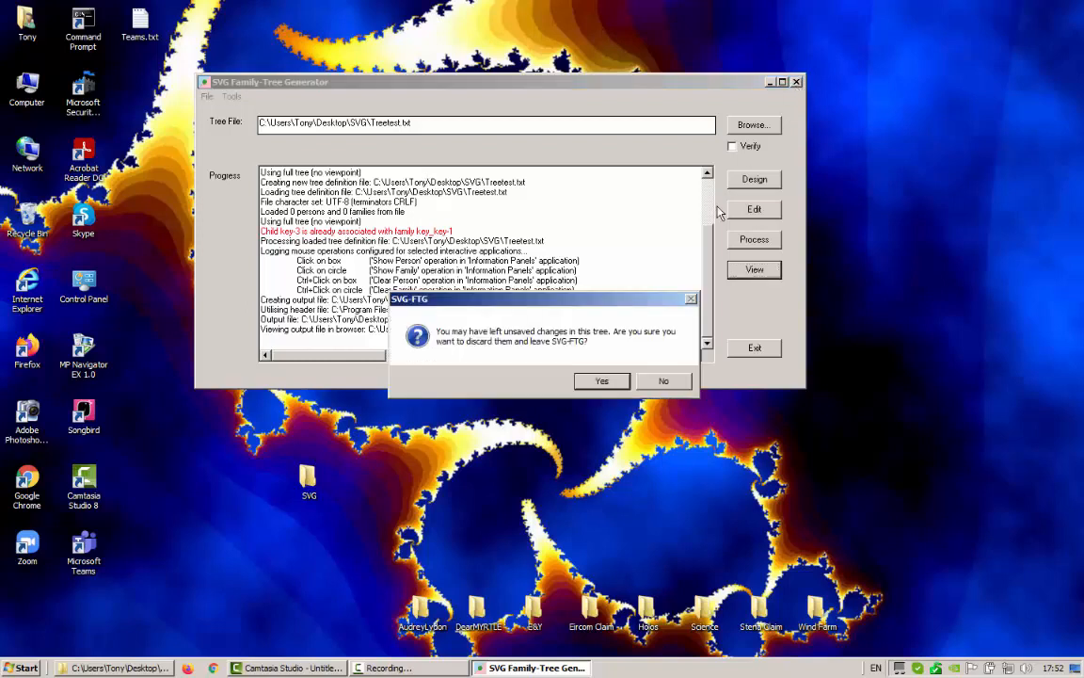
pyautogui.click(667, 381)
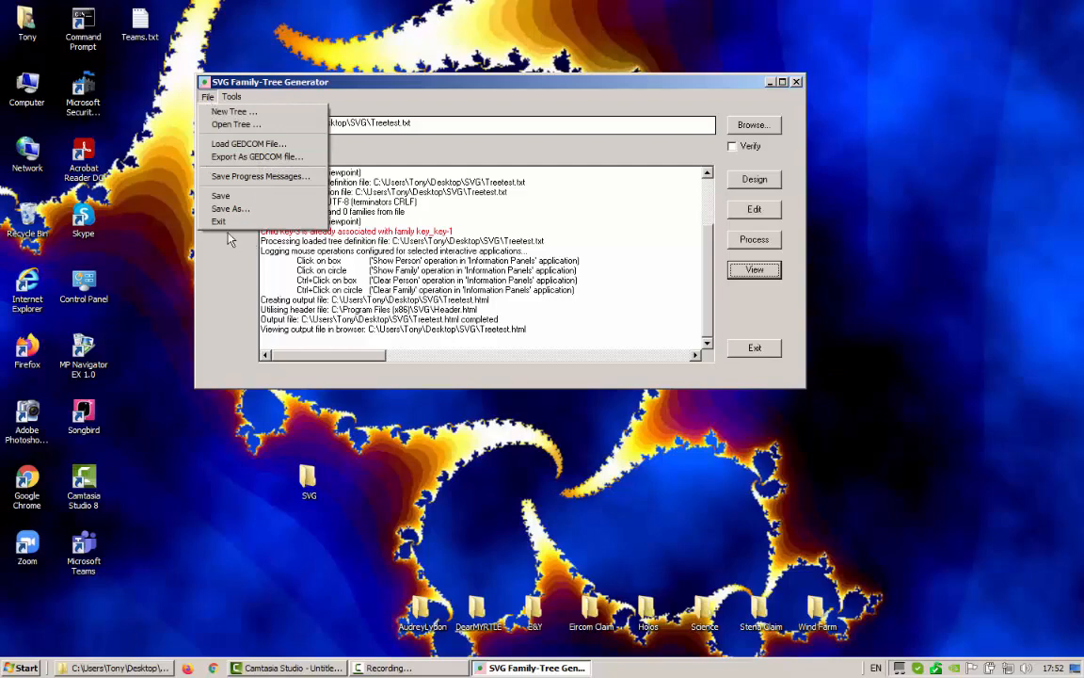
pyautogui.click(755, 347)
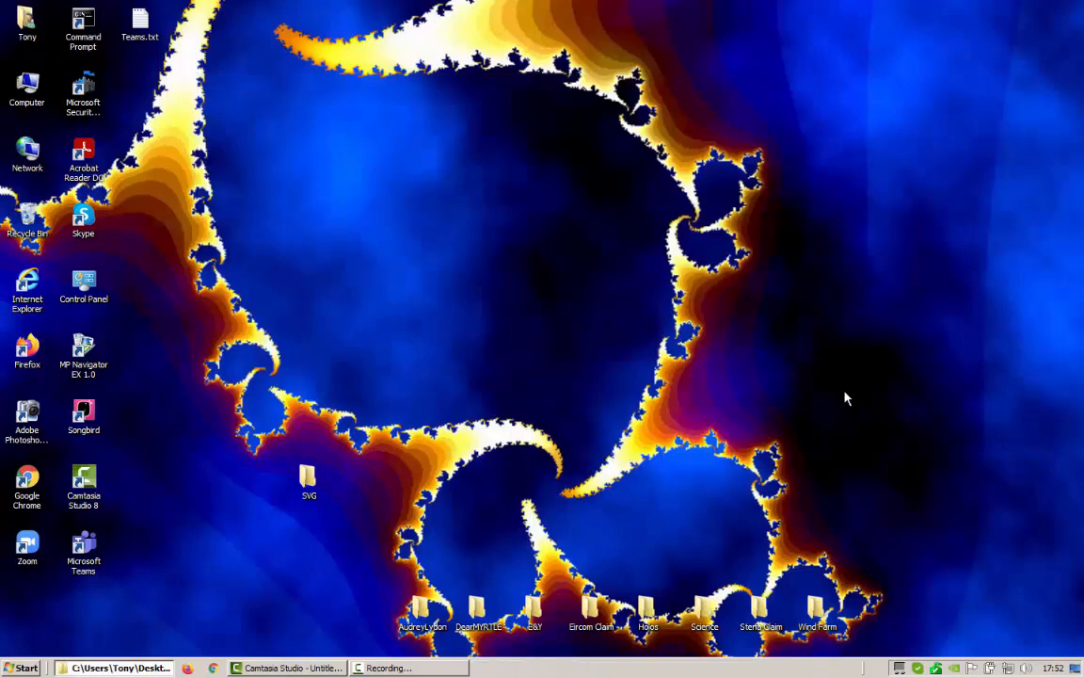
# Open Treetest.txt from the SVG desktop folder with SVG Family-Tree Generator
pyautogui.doubleClick(306, 480)
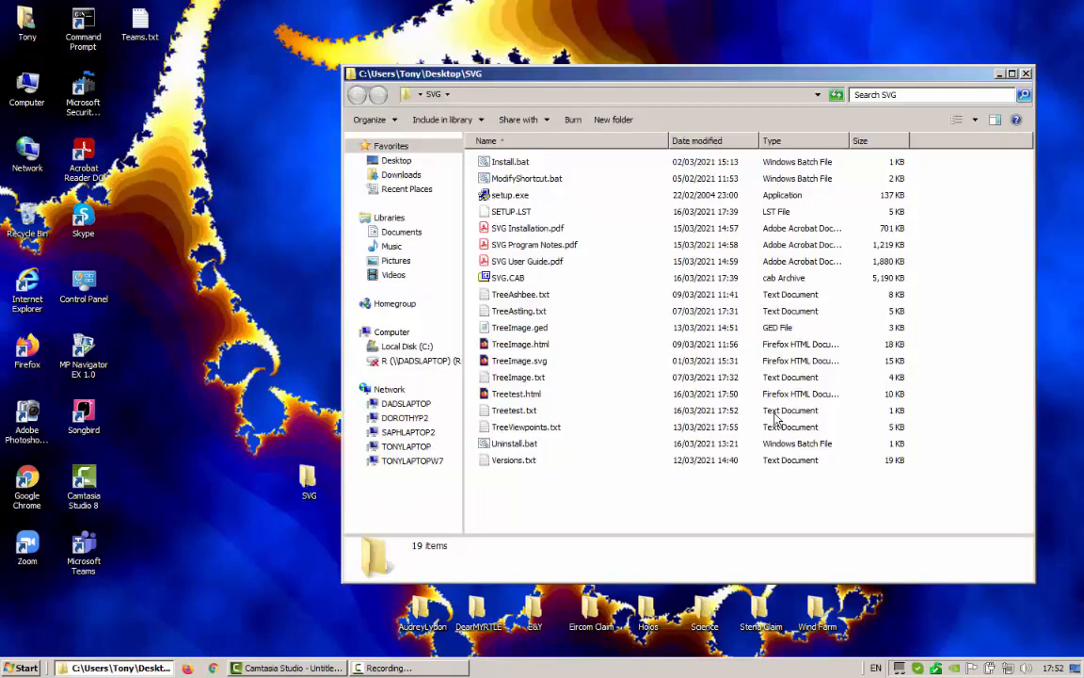
pyautogui.rightClick(511, 417)
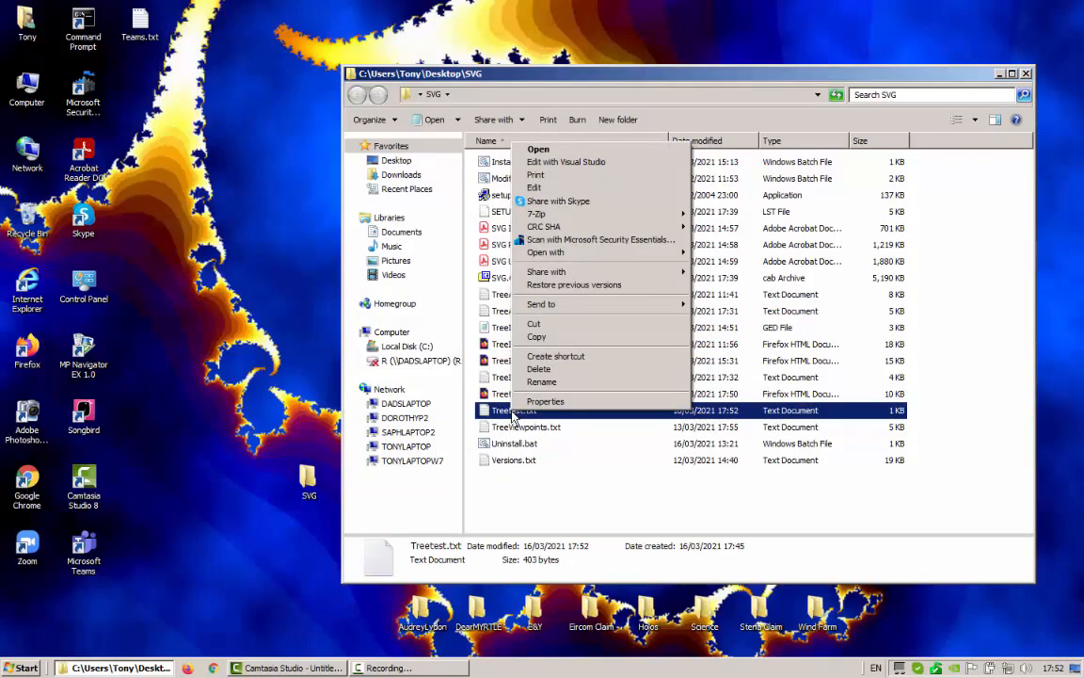
pyautogui.moveTo(552, 253)
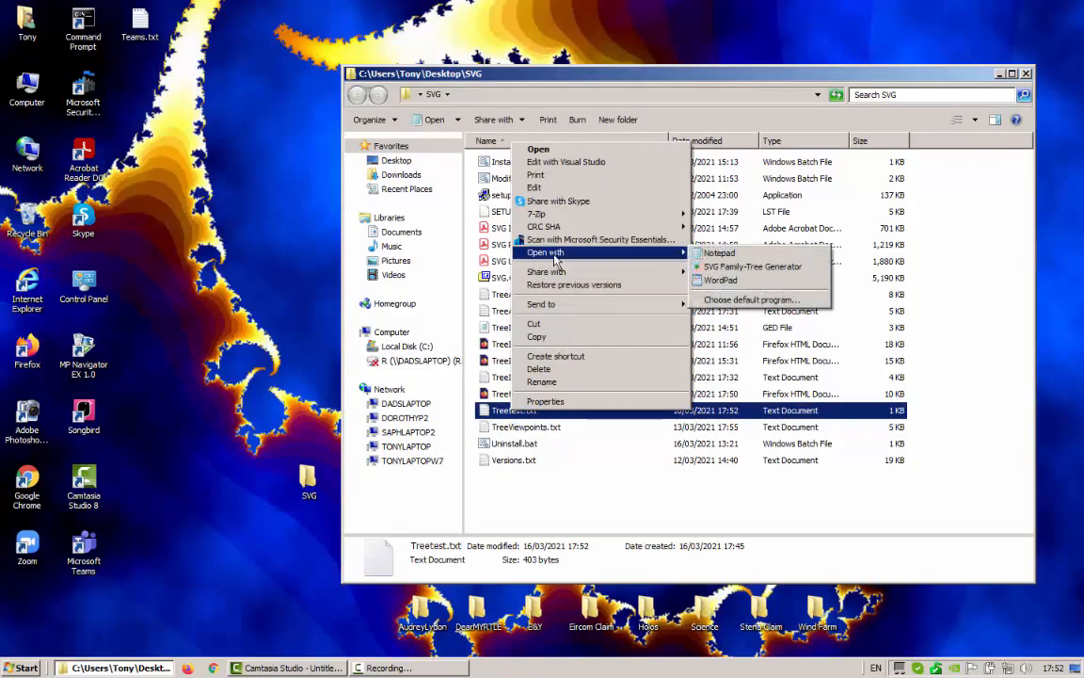
pyautogui.click(754, 267)
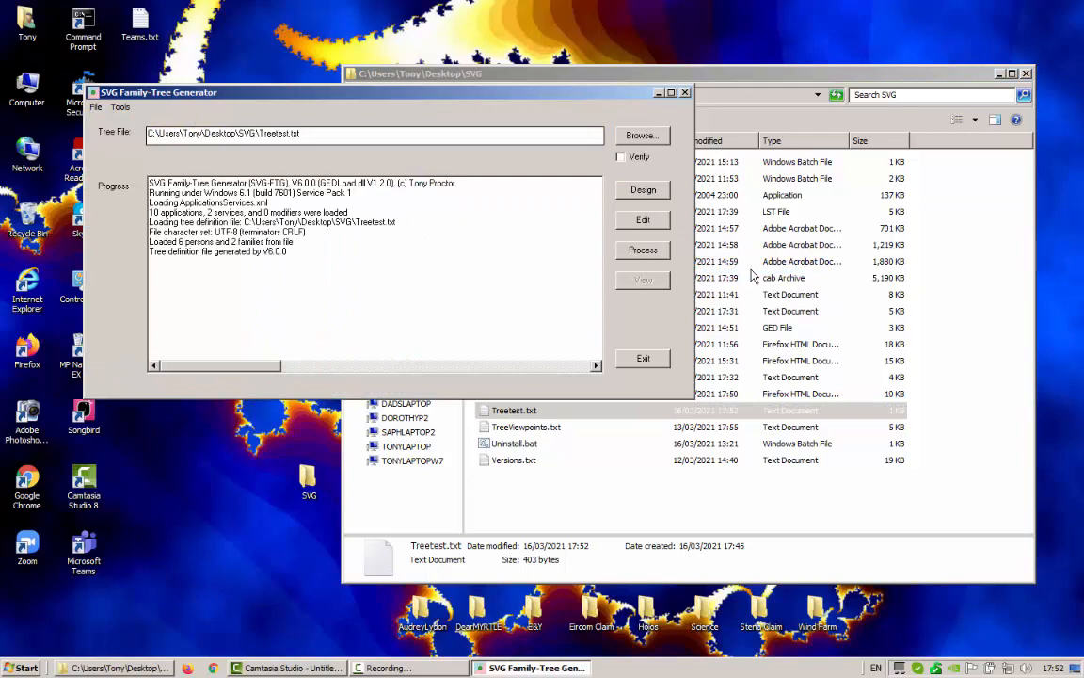
# Open the tree in the Tree Designer and move the daughter in cell (4,2) to cell (3,2)
pyautogui.click(642, 191)
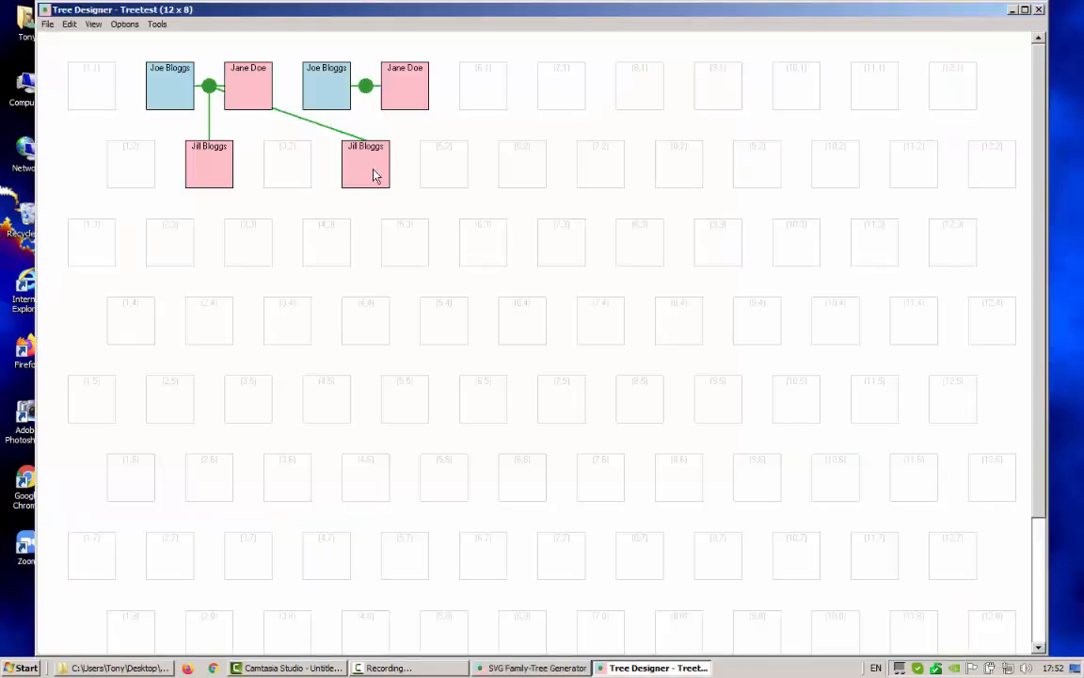
pyautogui.moveTo(372, 176); pyautogui.dragTo(287, 164)
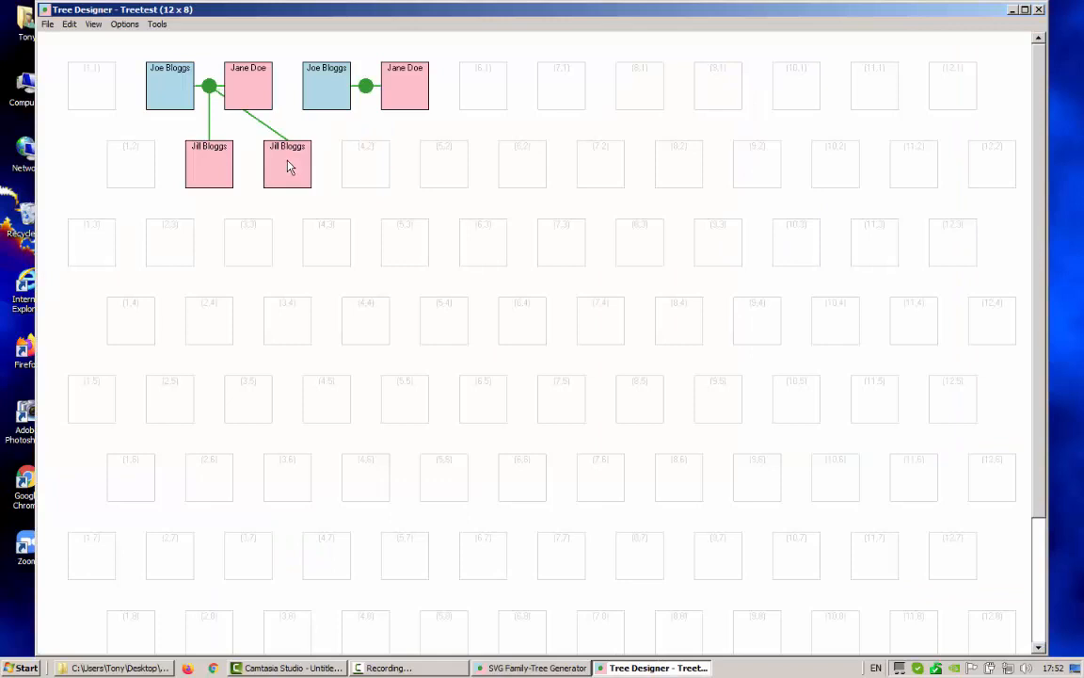
# Open the details of the mother in cell (5,1), cancel the edit and close the Tree Designer
pyautogui.rightClick(405, 86)
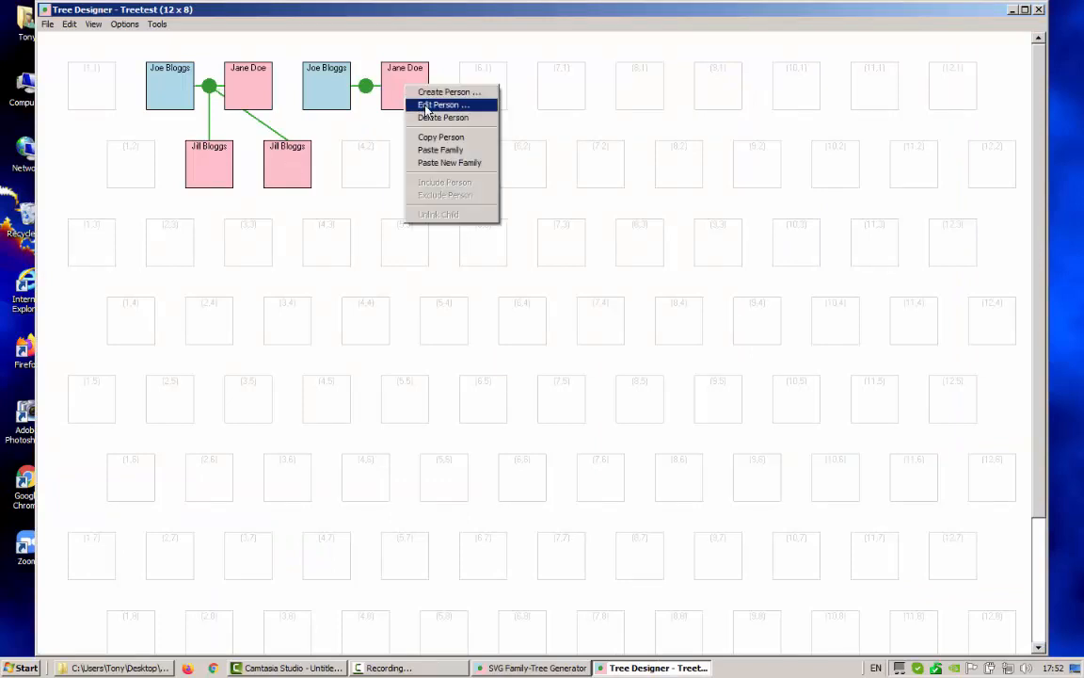
pyautogui.click(447, 105)
pyautogui.click(196, 313)
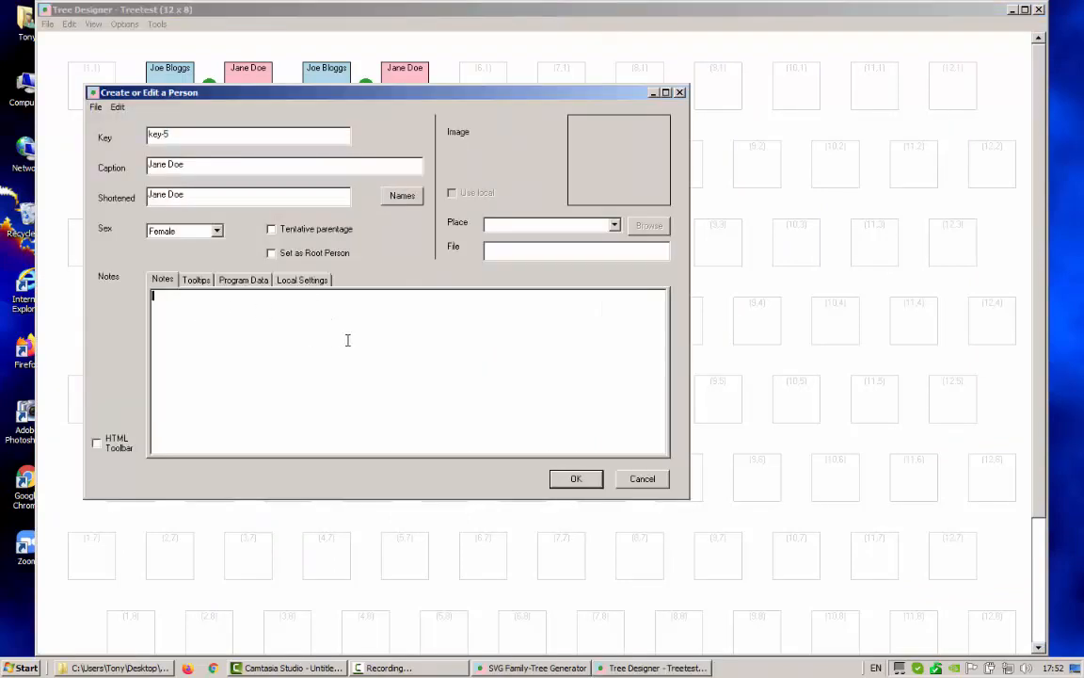
pyautogui.click(642, 478)
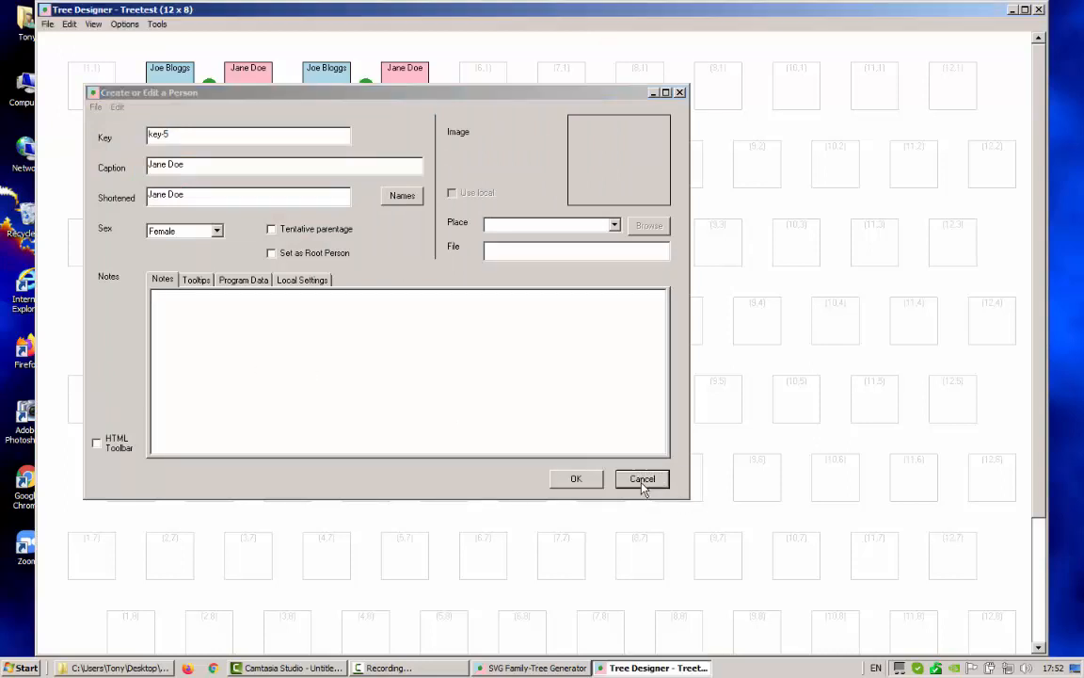
pyautogui.click(1039, 9)
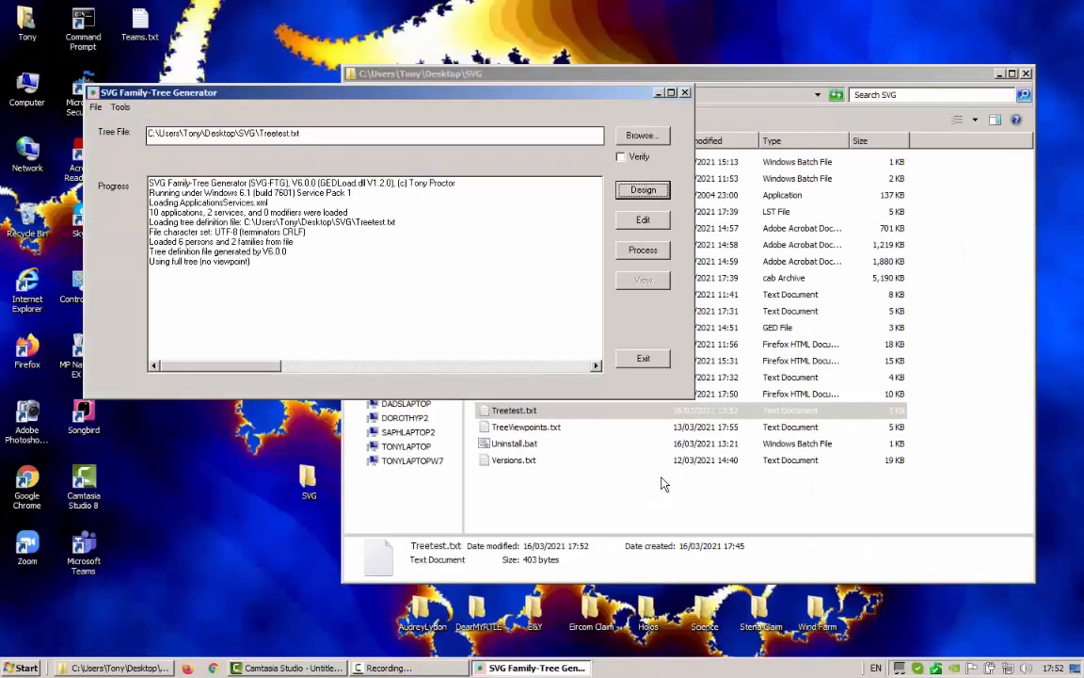